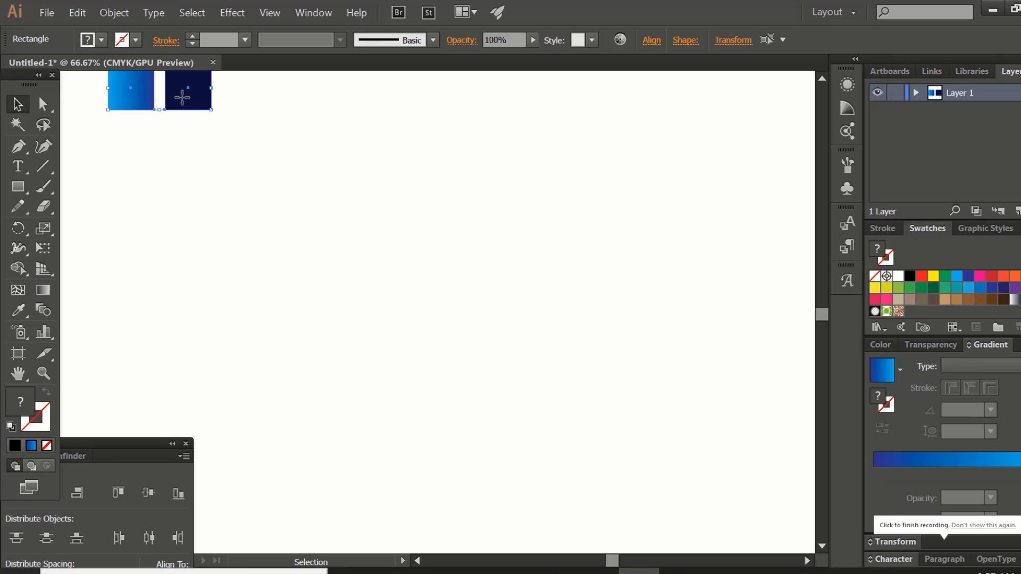
Move the two gradient squares to the top-left corner and draw a black-filled square mid-artboard.
left_click_drag(164, 103, 149, 121)
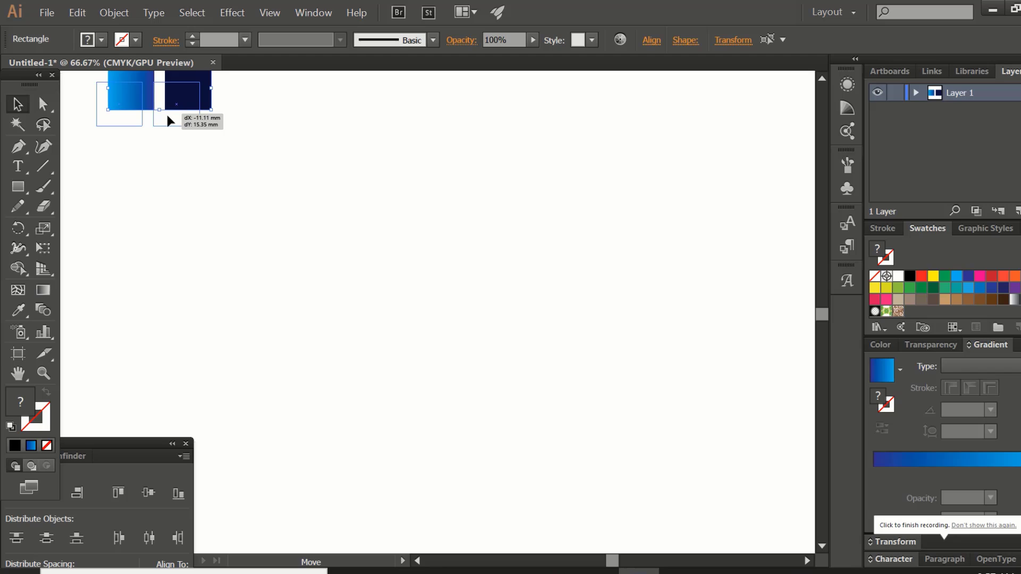
left_click(21, 187)
left_click_drag(353, 258, 375, 308)
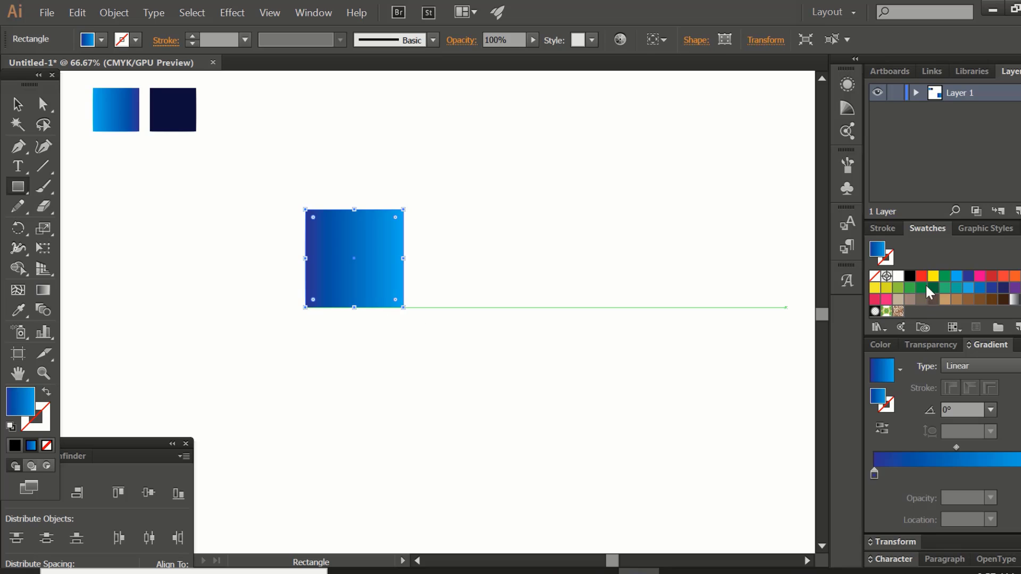
left_click(909, 278)
Duplicate the black square, halve the left copy's height, and copy a square below it.
left_click(18, 103)
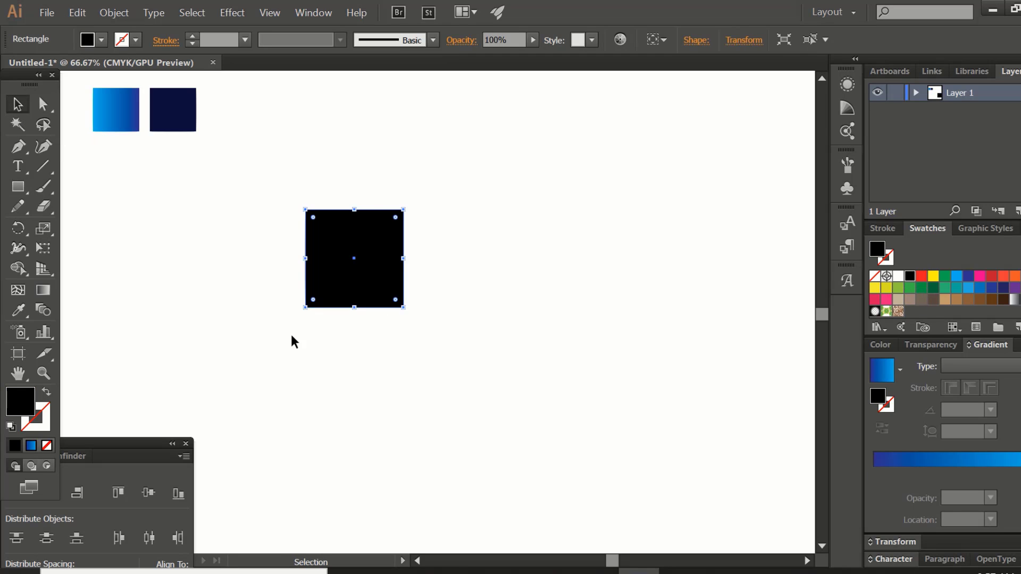
left_click(291, 335)
left_click_drag(364, 296, 605, 296)
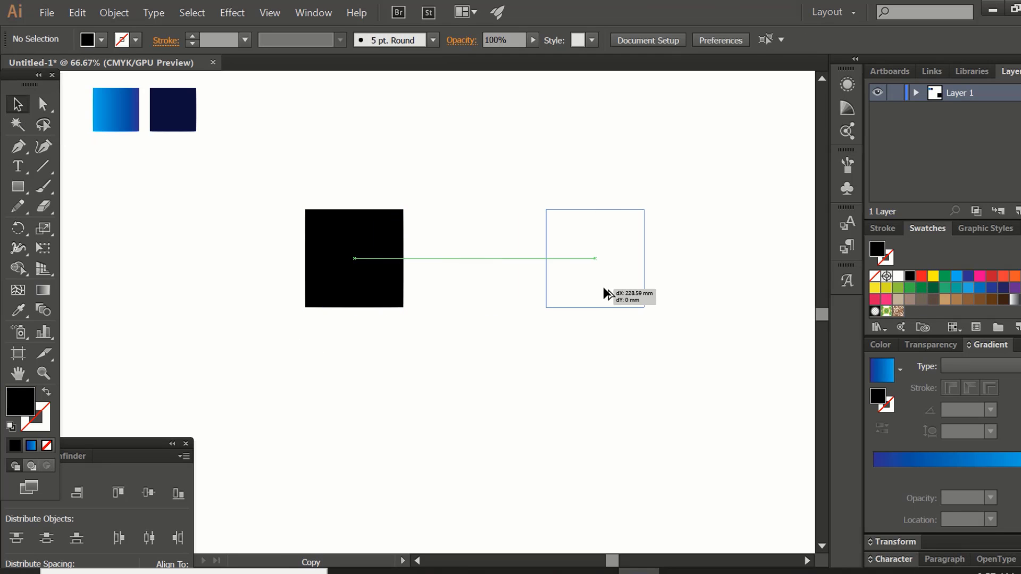
left_click(327, 277)
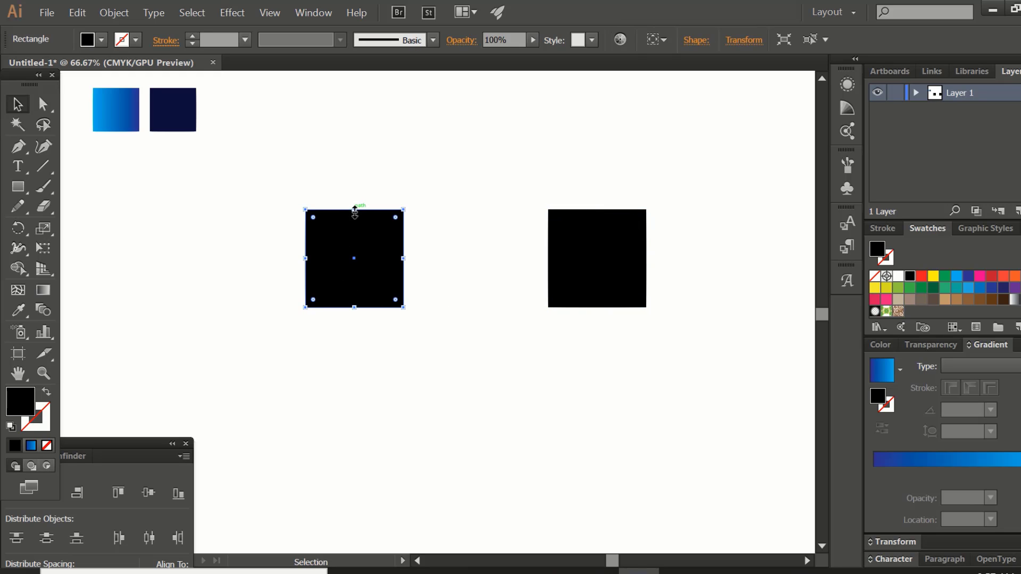
left_click_drag(354, 209, 355, 259)
left_click(368, 227)
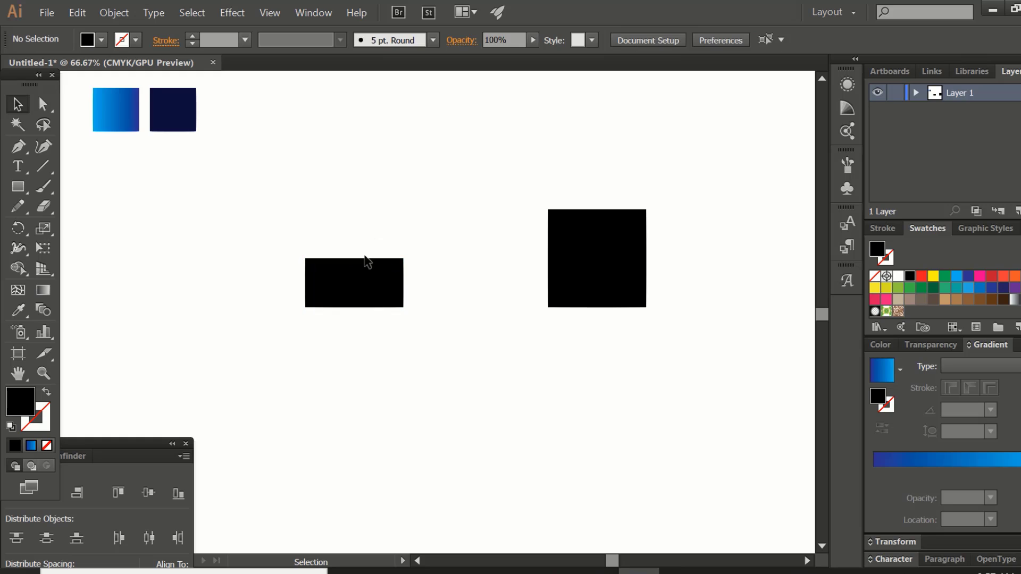
left_click_drag(619, 280, 374, 379)
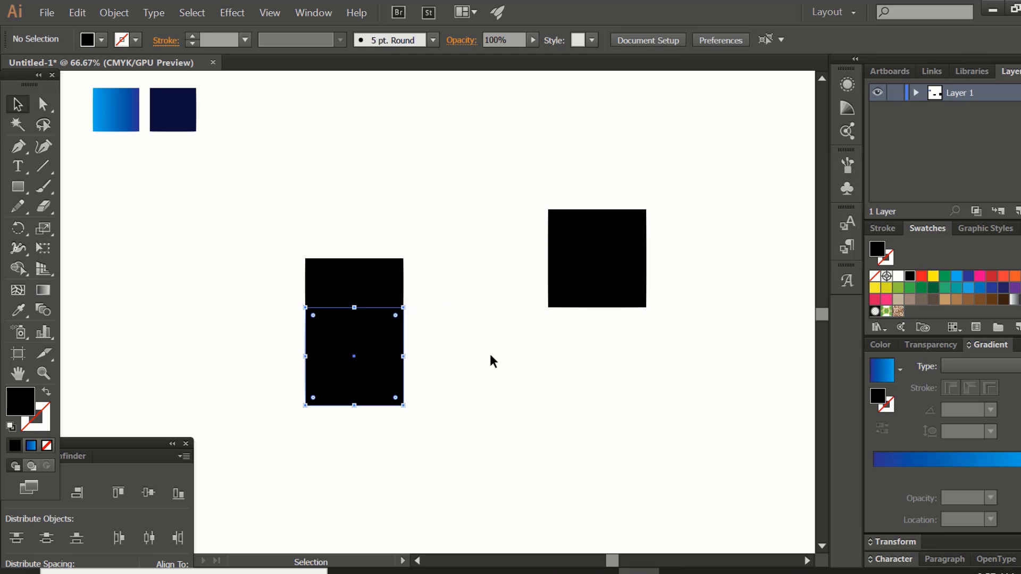
left_click(490, 352)
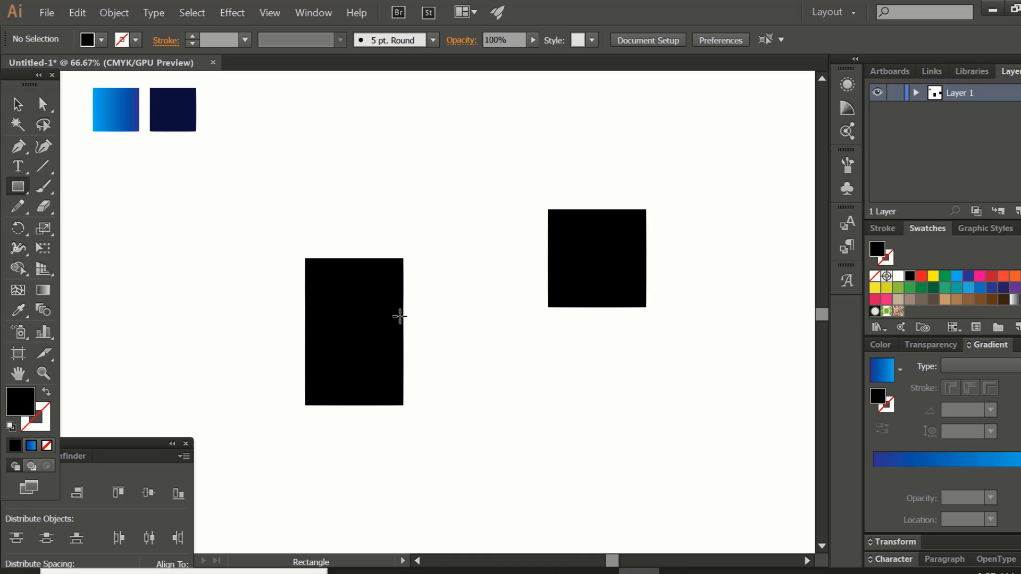
Draw another square beside the tall rectangle, shift the right square up, and delete the left piece.
left_click_drag(403, 259, 475, 405)
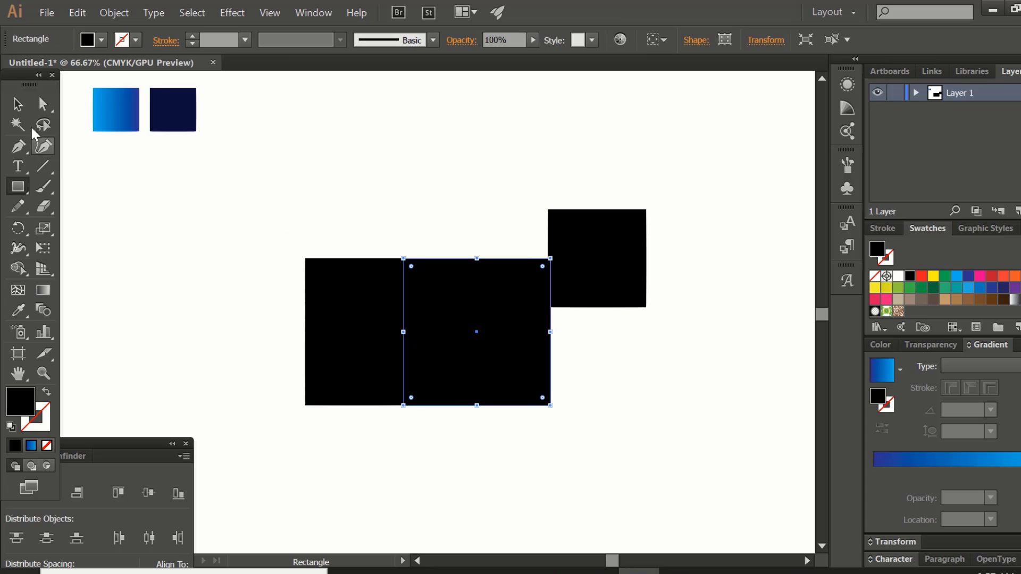
left_click(18, 104)
left_click_drag(574, 258, 624, 235)
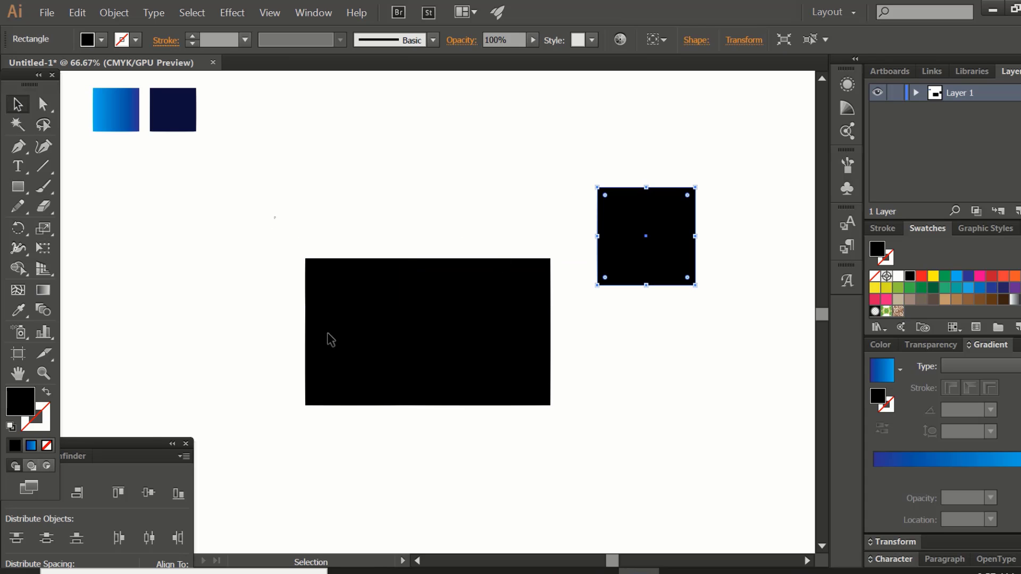
left_click(346, 394)
key("Delete")
Resize the squares into a wide top bar, copy it below the middle square, and select all three.
left_click(654, 276)
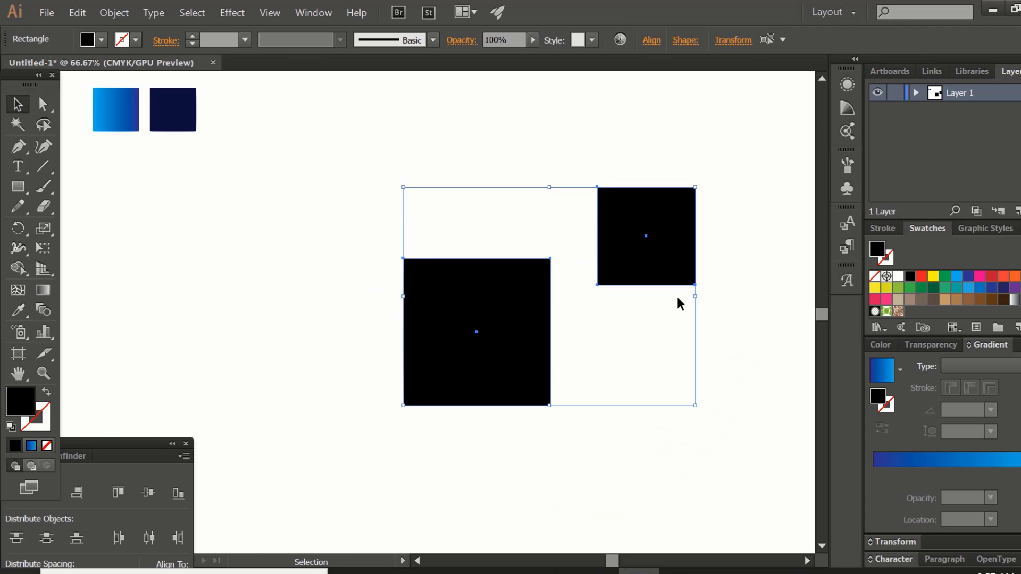
left_click_drag(693, 297, 648, 306)
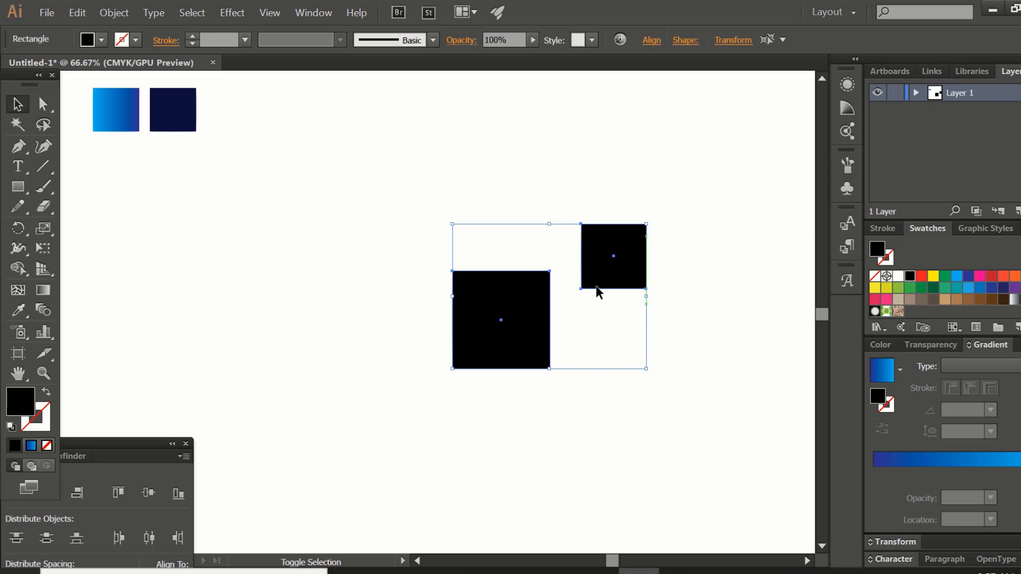
mouse_move(600, 274)
left_mouse_down()
mouse_move(608, 245)
mouse_move(351, 251)
left_mouse_up()
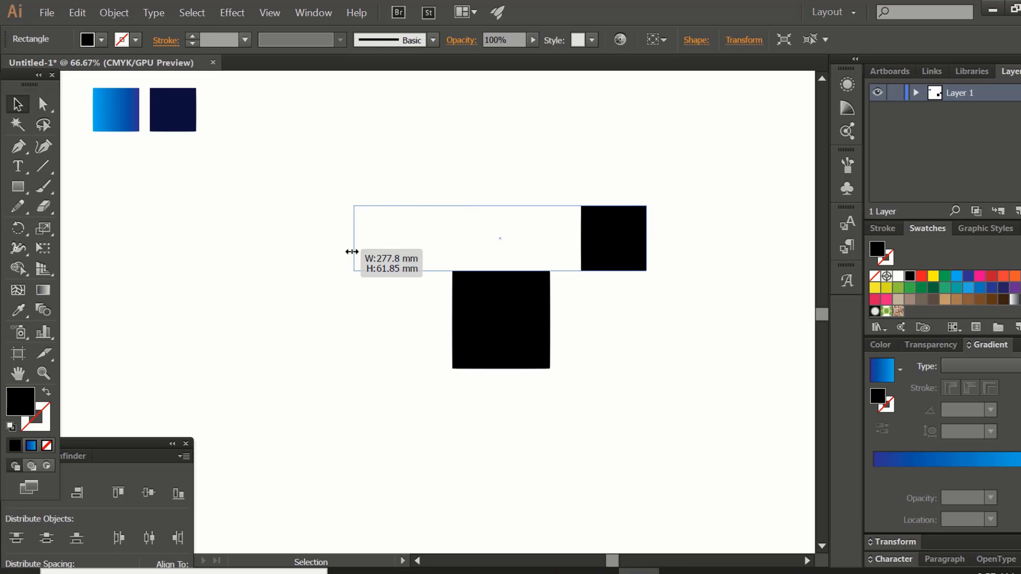
left_click(340, 376)
left_click_drag(530, 257, 526, 415)
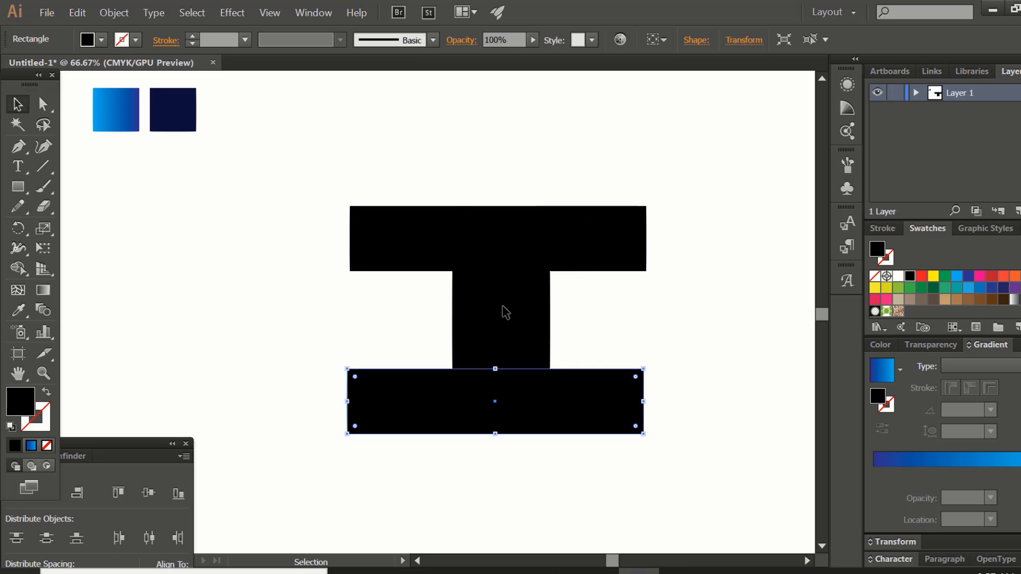
key("ctrl+a")
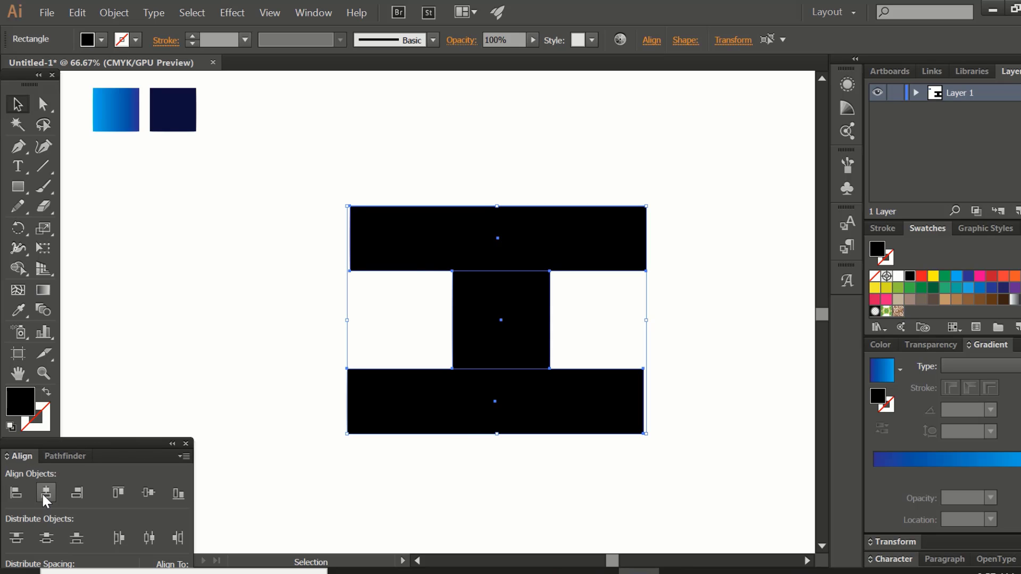
Centre the three rectangles horizontally and shift the I shape up and left.
left_click(42, 492)
left_click(287, 330)
key("ctrl+a")
left_click_drag(558, 407, 532, 402)
Copy the I shape and paste a duplicate in front of the original.
left_click(77, 12)
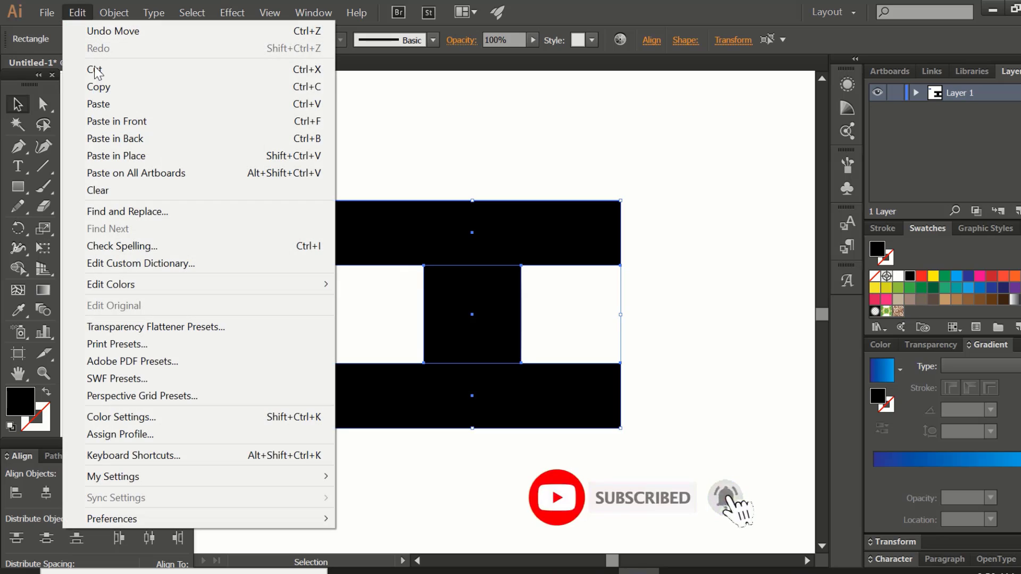
left_click(98, 86)
left_click(77, 12)
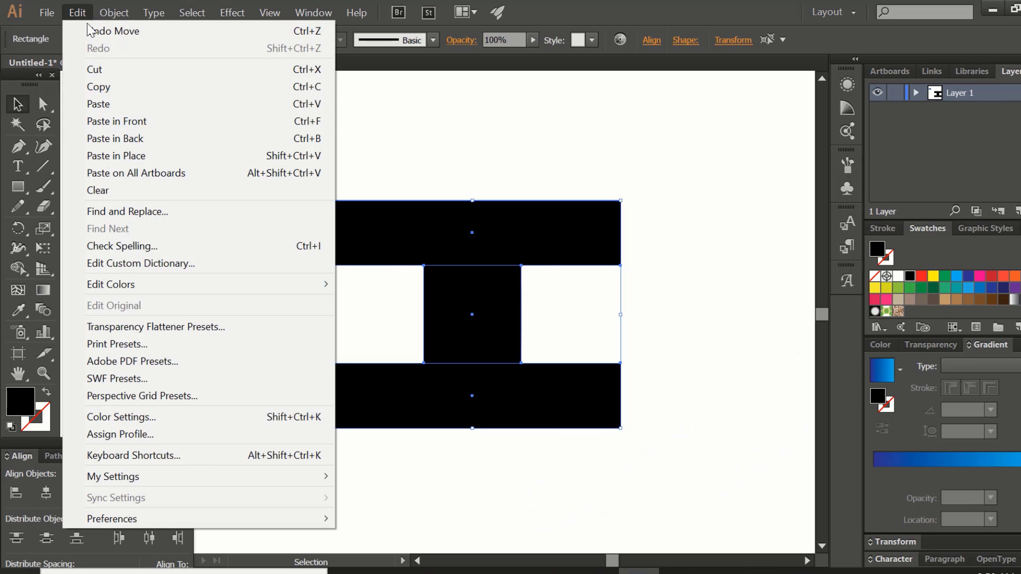
left_click(120, 122)
Rotate the copy 90° upright, position it over the original, and enlarge the crossed grid slightly.
left_click_drag(622, 203, 502, 462)
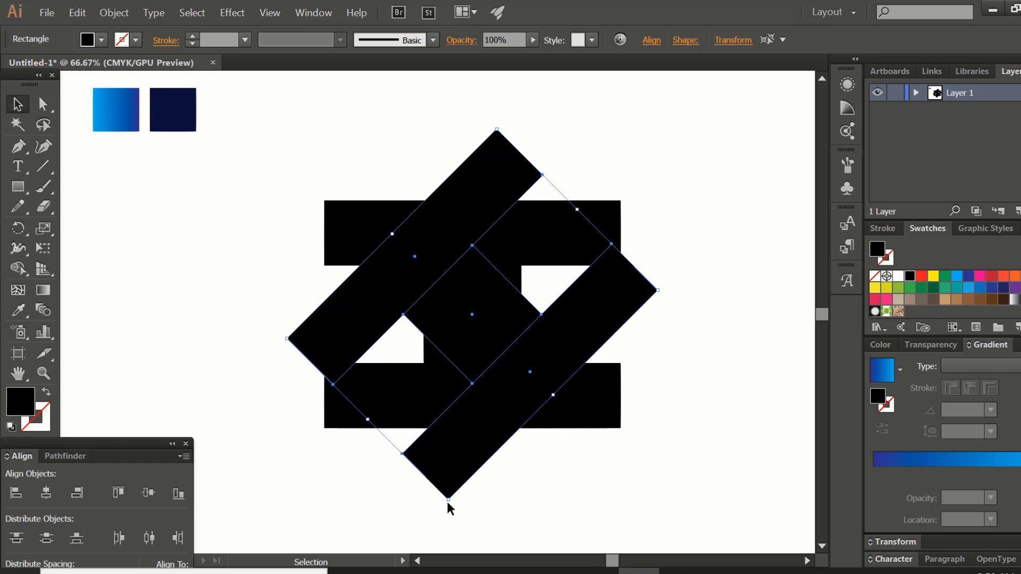
mouse_move(447, 504)
left_mouse_down()
mouse_move(495, 532)
mouse_move(530, 531)
left_mouse_up()
left_click_drag(571, 434, 555, 392)
left_click_drag(607, 423, 625, 441)
left_click_drag(545, 430, 549, 459)
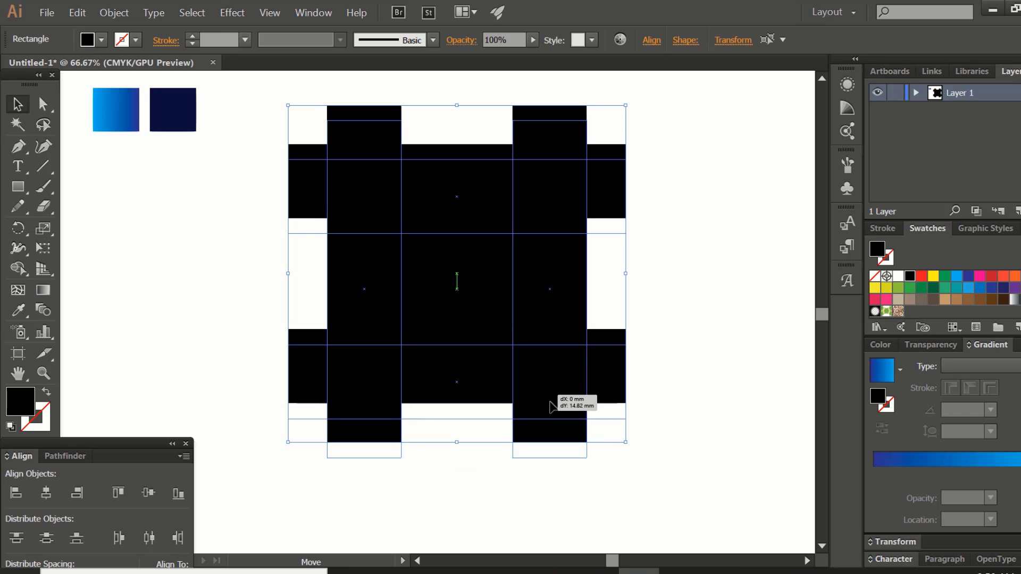
With Shape Builder, delete the protruding squares at the top, right and bottom, then nudge the grid up.
left_click(17, 268)
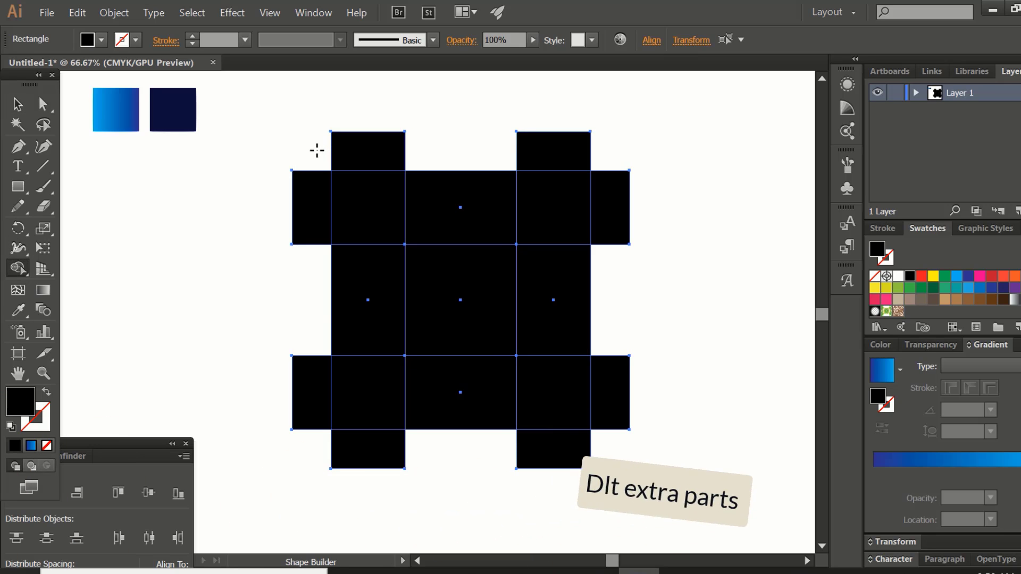
mouse_move(297, 152)
left_mouse_down()
mouse_move(601, 153)
mouse_move(620, 444)
mouse_move(337, 447)
left_mouse_up()
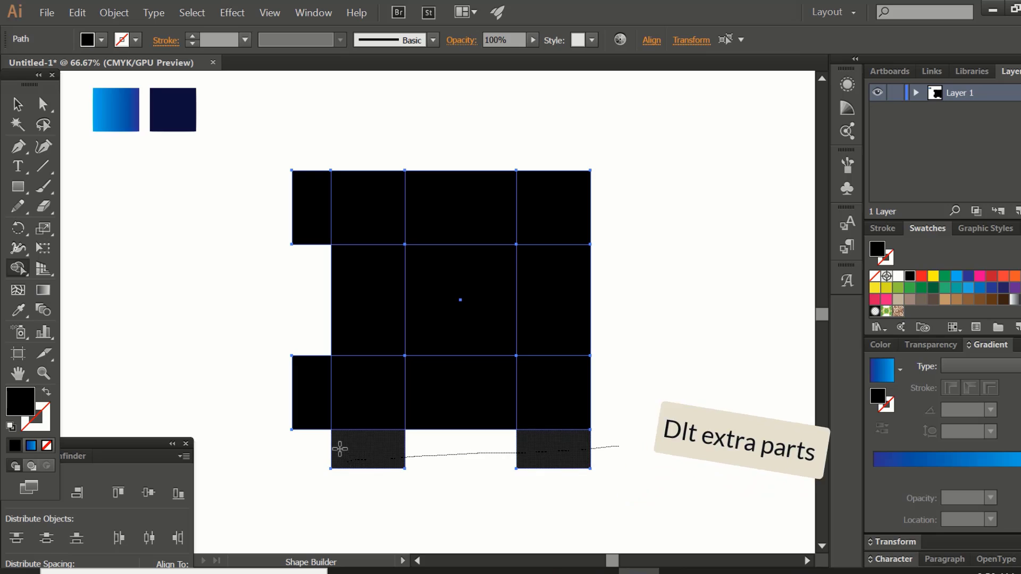
left_click_drag(306, 157, 305, 393)
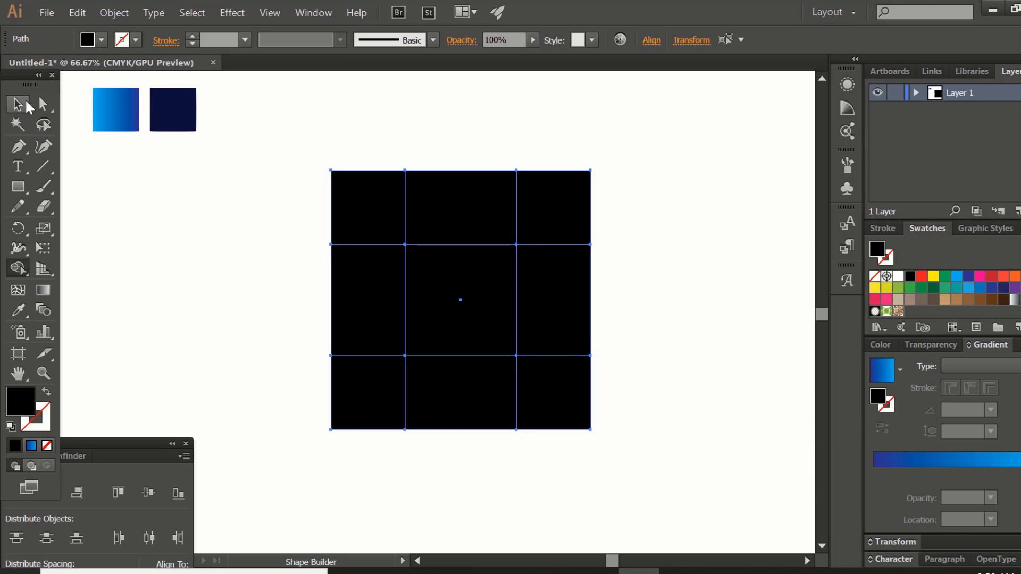
left_click(26, 106)
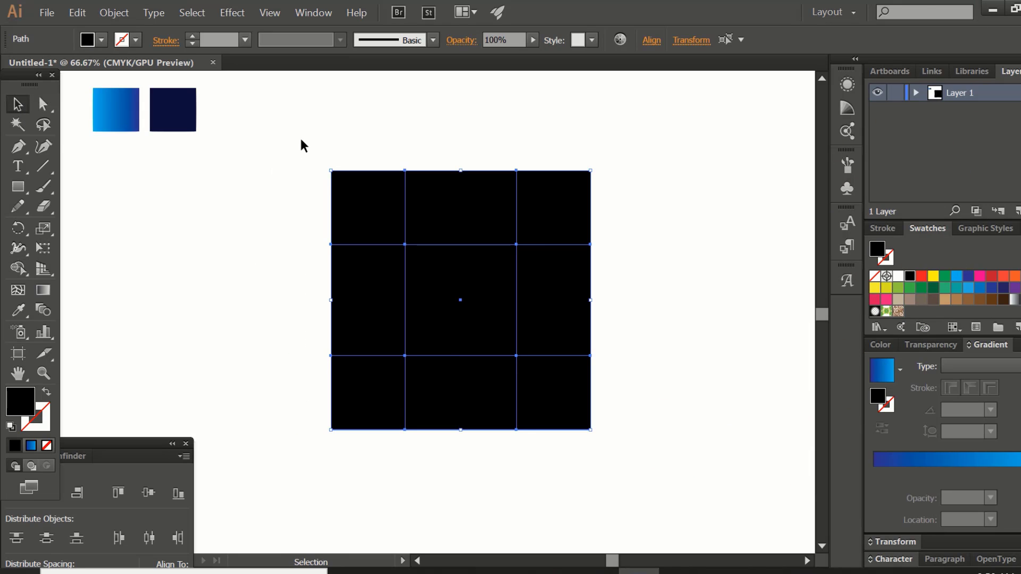
left_click_drag(564, 409, 560, 389)
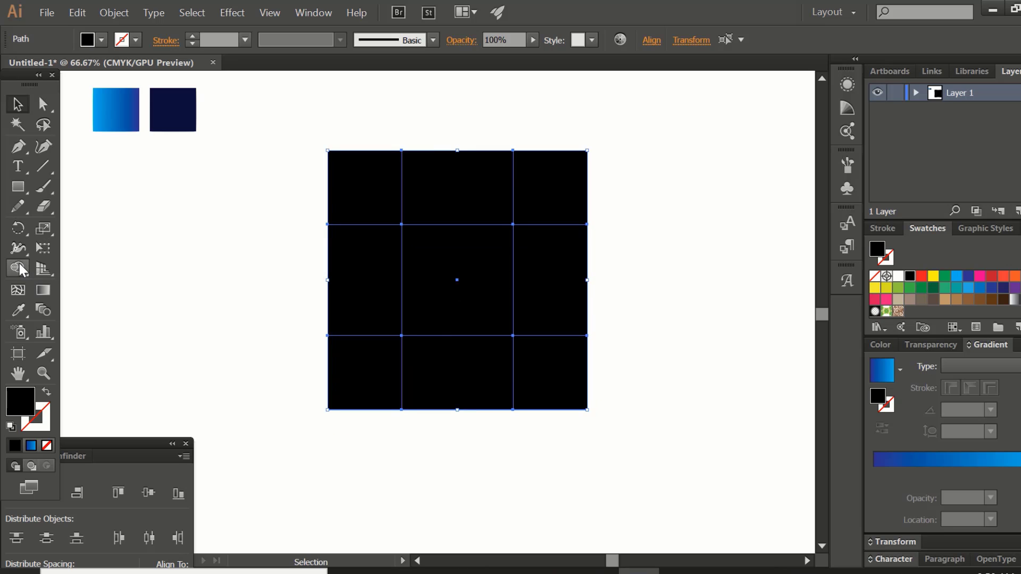
Merge the top-middle/top-right, right-middle/bottom-right, bottom-left/bottom-middle and left-top/left-middle cell pairs.
left_click(17, 269)
left_click_drag(474, 191, 550, 217)
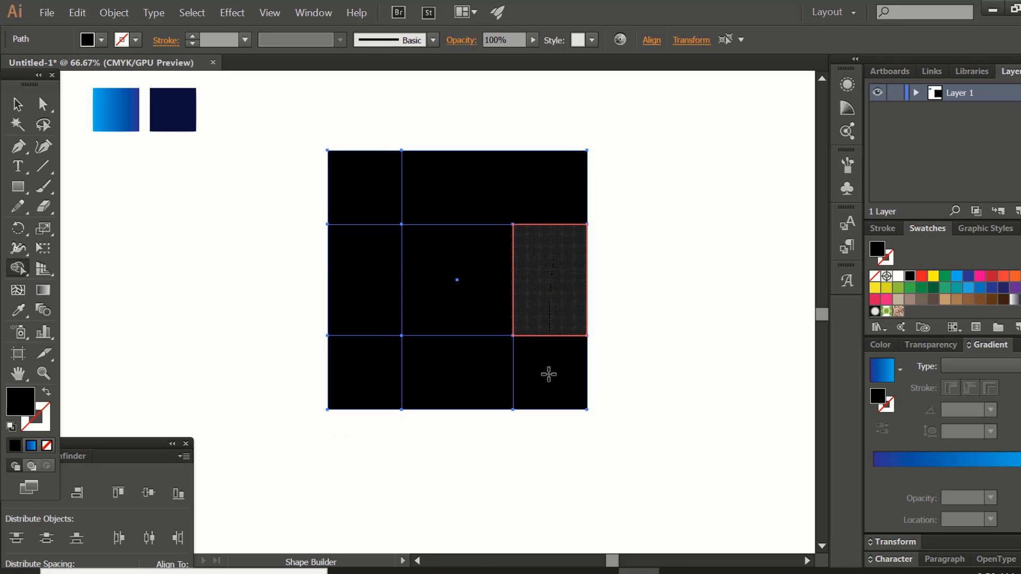
left_click_drag(549, 374, 549, 375)
left_click_drag(447, 374, 353, 374)
left_click_drag(367, 287, 368, 200)
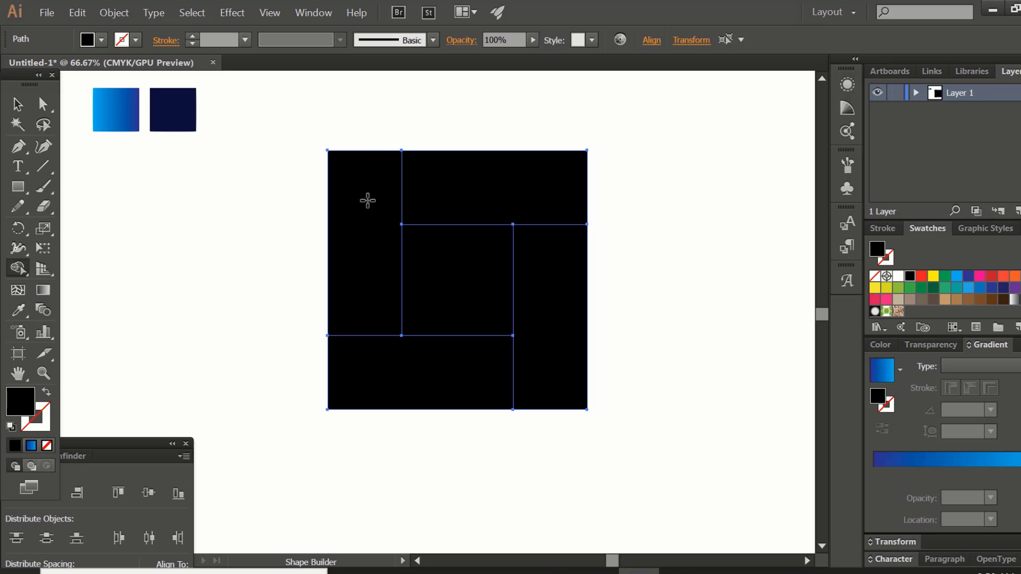
Round the top-left, top-right and bottom-left outer corners to 70.4 mm.
left_click(43, 106)
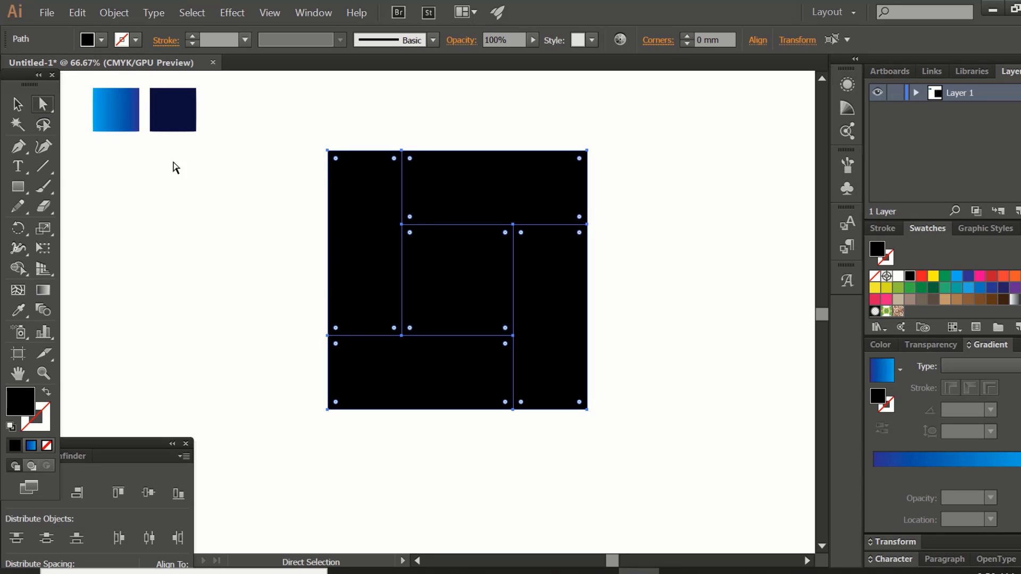
left_click_drag(344, 175, 344, 175)
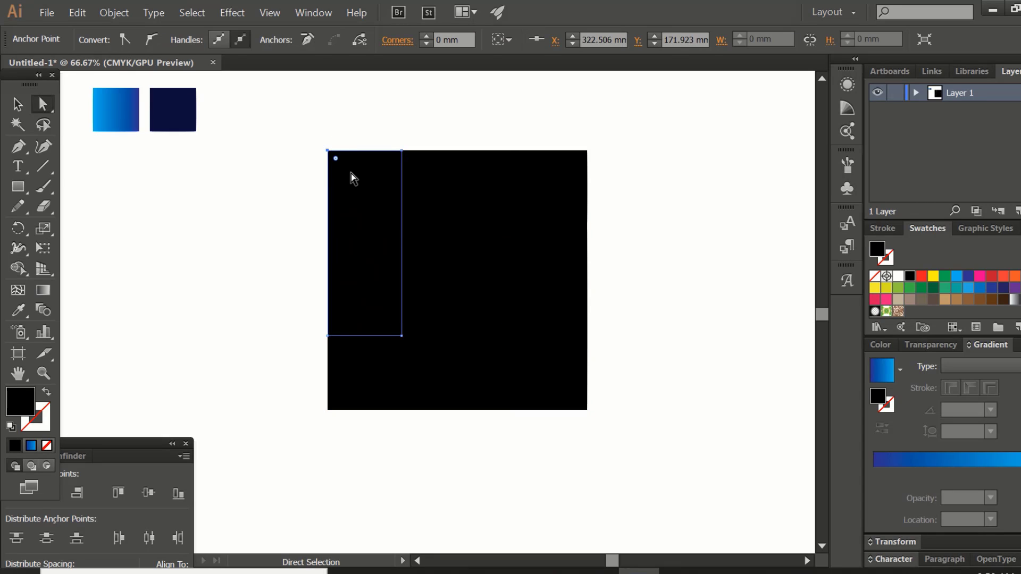
left_click_drag(580, 143, 593, 187)
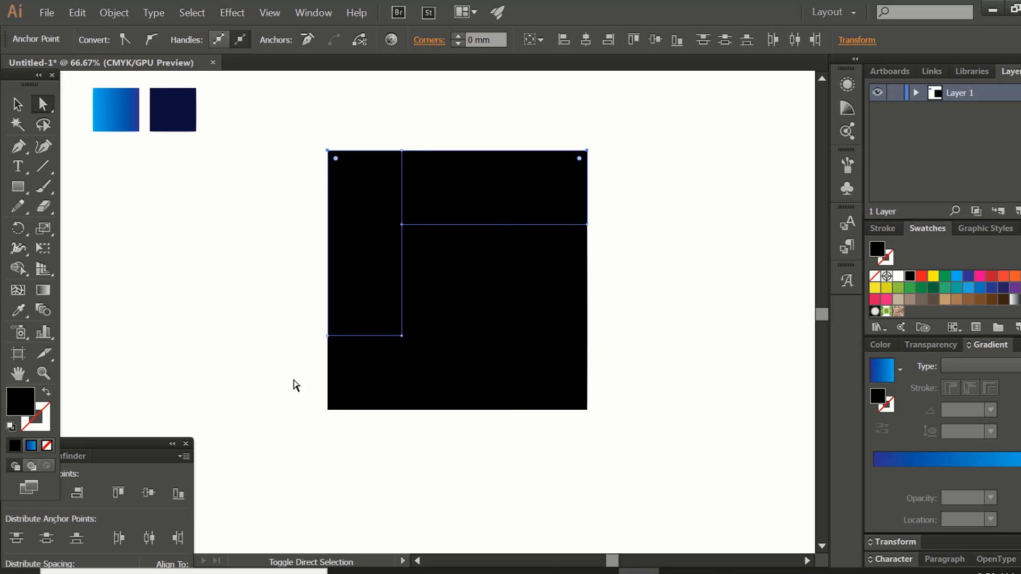
mouse_move(349, 427)
left_mouse_down()
mouse_move(352, 401)
mouse_move(412, 323)
left_mouse_up()
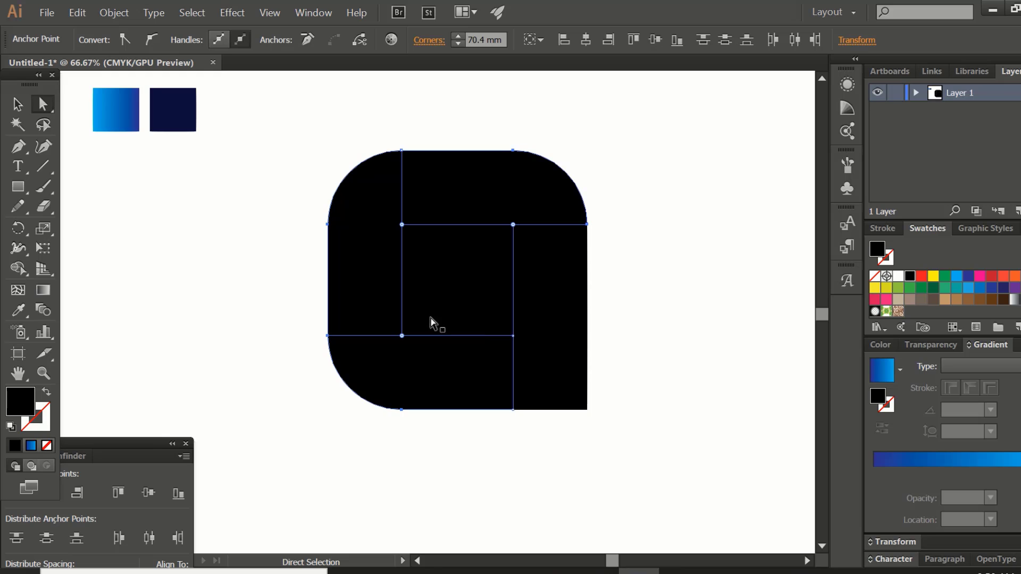
Select the whole shape, nudge it down slightly, and copy it.
left_click(19, 105)
left_click(215, 299)
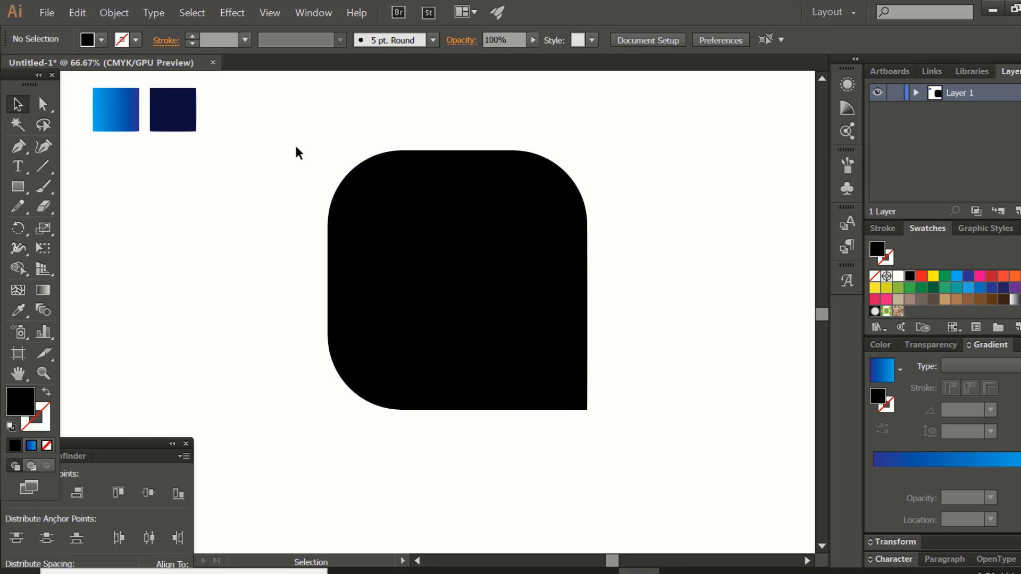
left_click_drag(277, 129, 582, 419)
left_click_drag(567, 375, 568, 385)
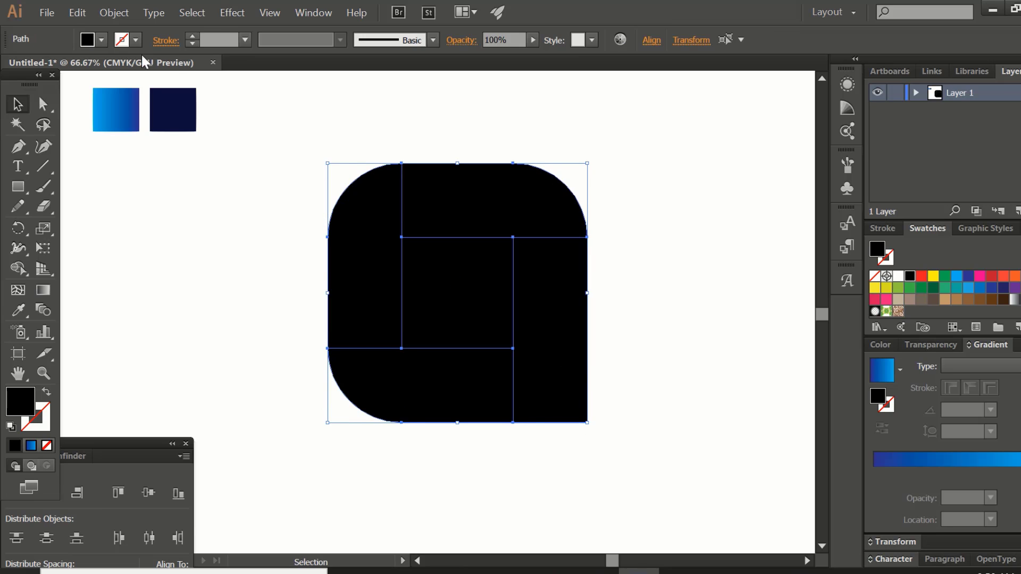
left_click(77, 13)
left_click(98, 86)
Paste the copy in front and round the top strip's top-left corner to about 40 mm.
left_click(77, 13)
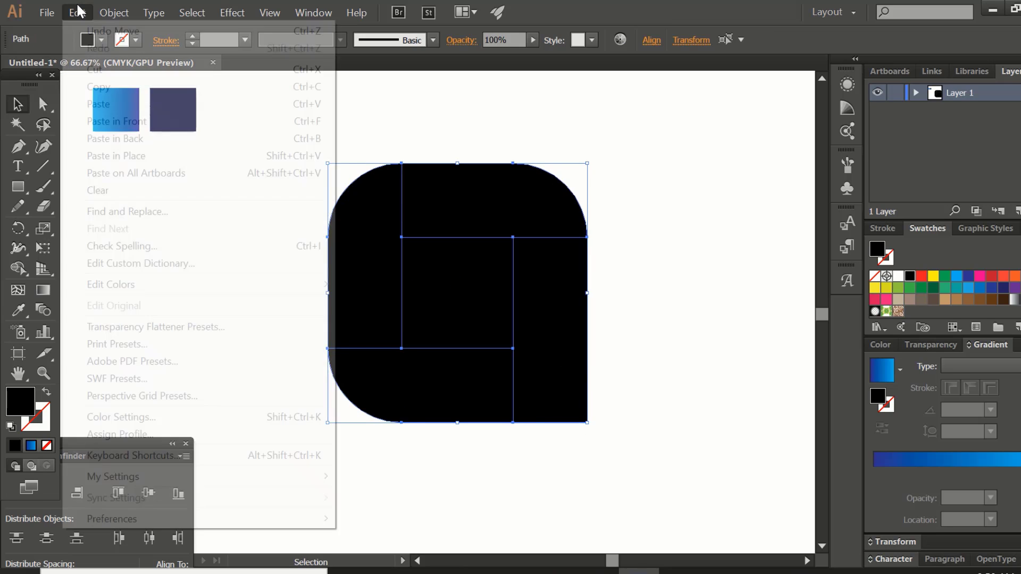
left_click(109, 122)
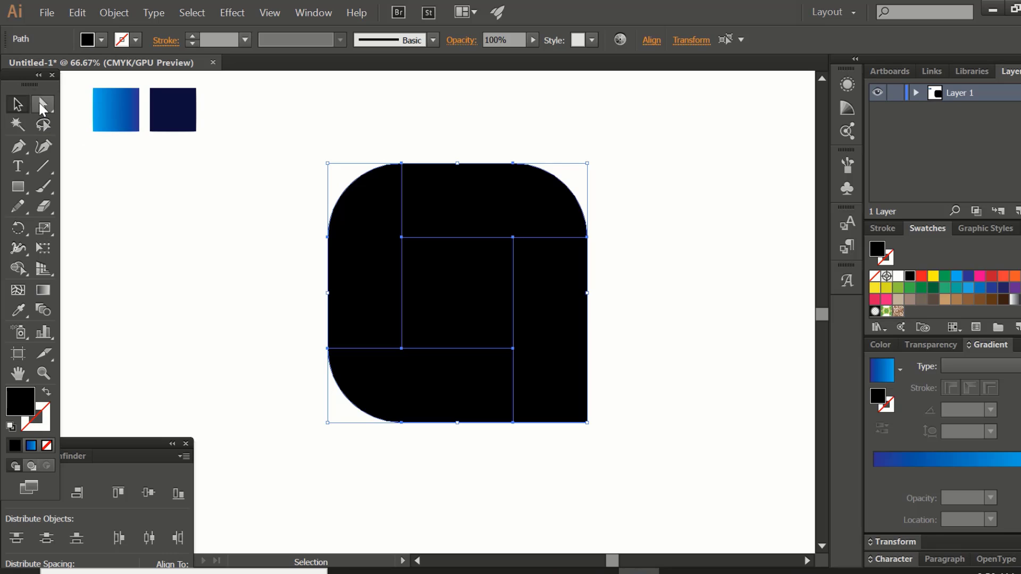
left_click(43, 105)
left_click(456, 213)
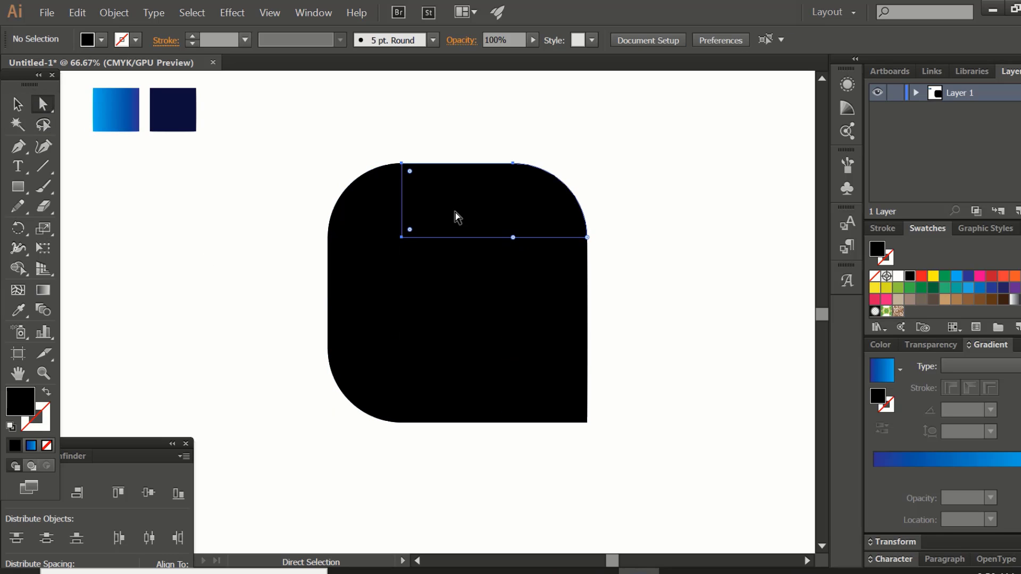
left_click(402, 164)
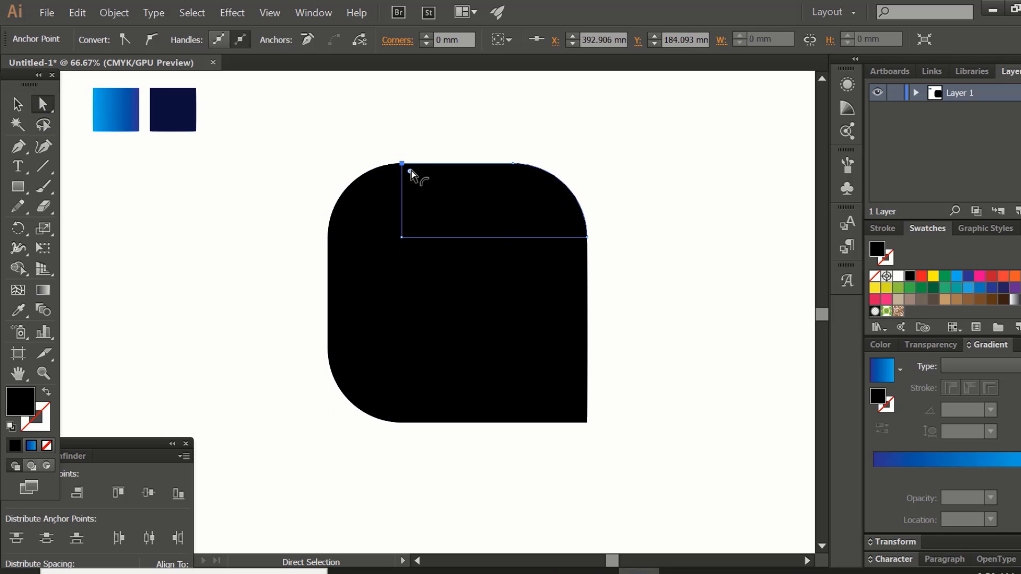
mouse_move(411, 172)
left_mouse_down()
mouse_move(468, 228)
mouse_move(447, 209)
left_mouse_up()
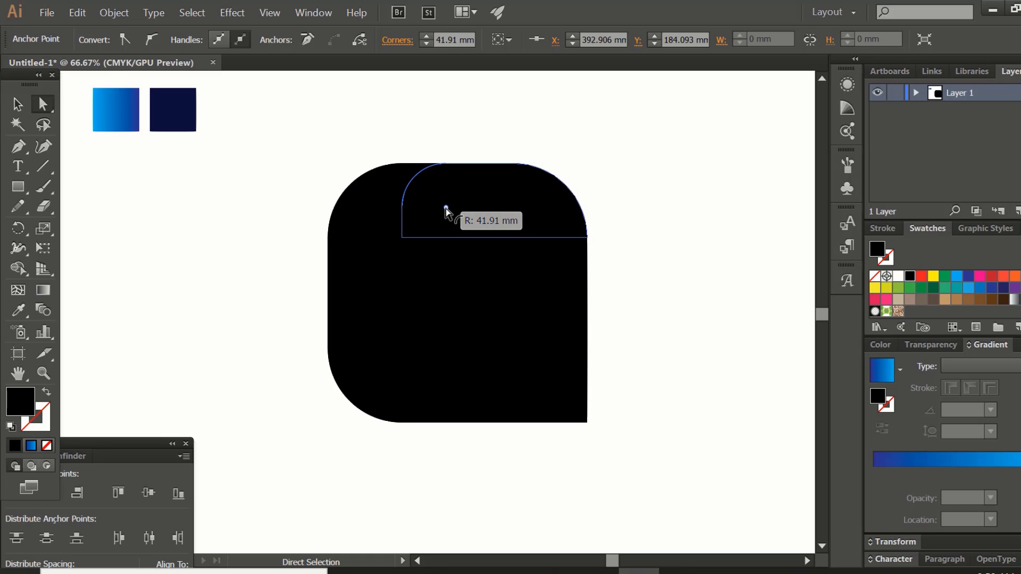
left_click_drag(446, 208, 445, 206)
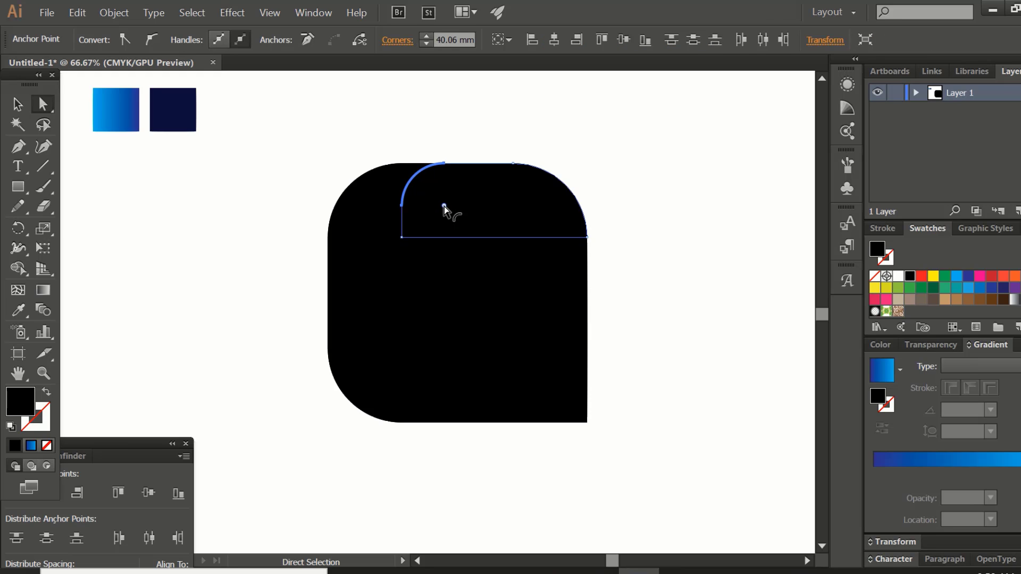
Round the right strip's top-right corner to about 37 mm and the left strip's bottom-left corner.
left_click(570, 279)
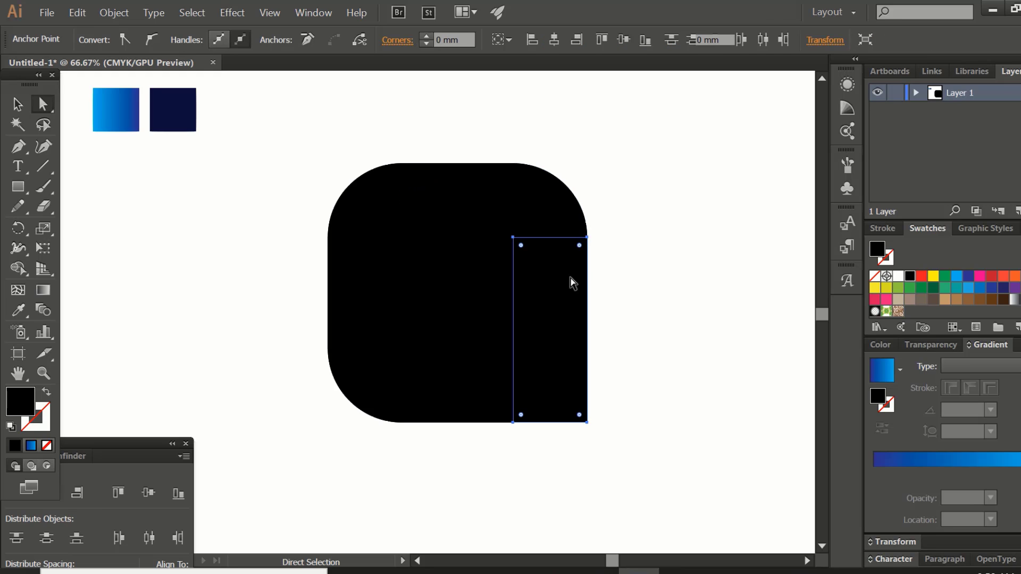
left_click(587, 238)
left_click_drag(581, 246, 556, 294)
left_click(378, 343)
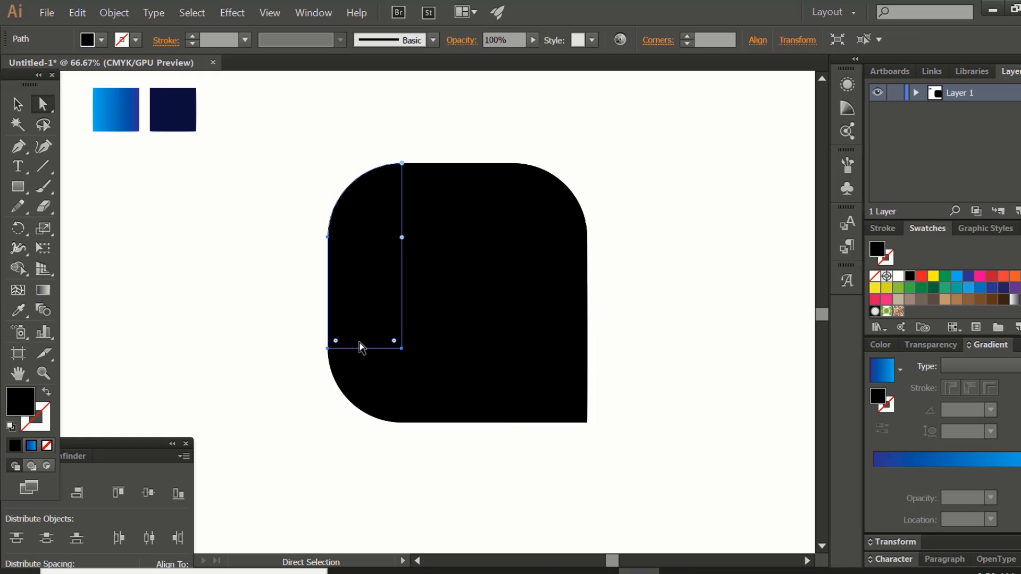
left_click(328, 349)
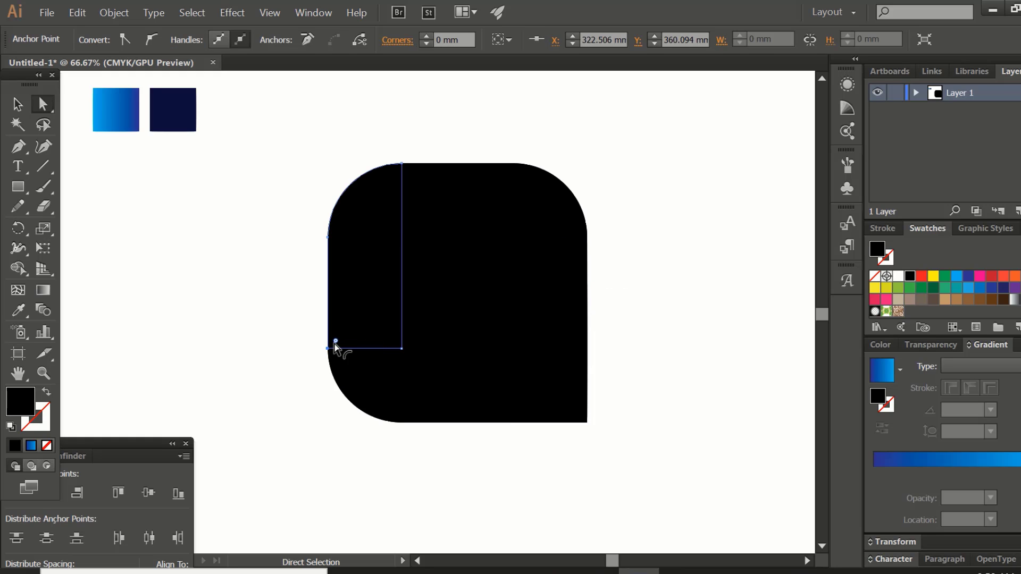
left_click_drag(344, 330, 366, 305)
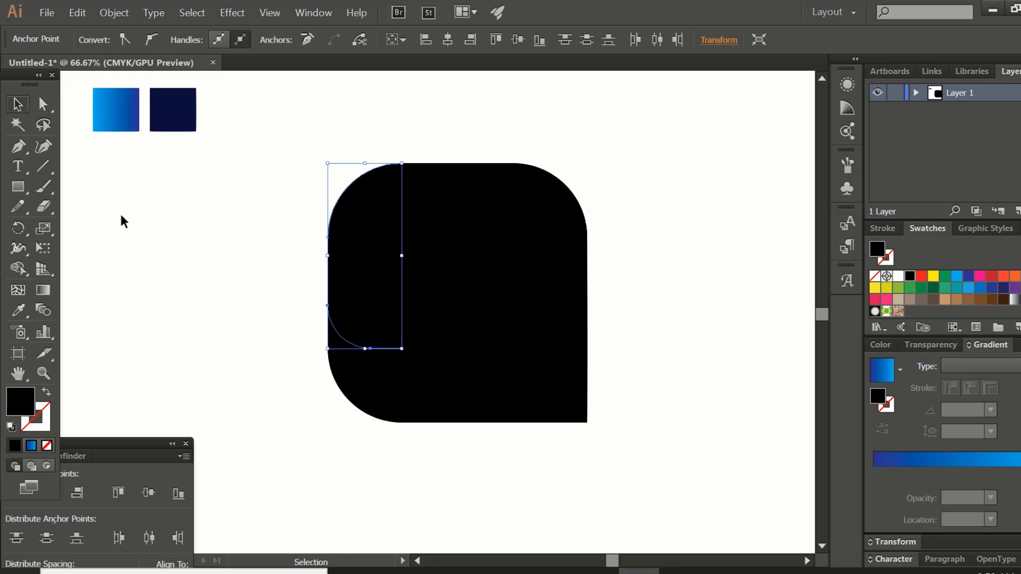
Round all corners of the hidden inner square to 20.73 mm.
key("v")
left_click(508, 311)
left_click(43, 104)
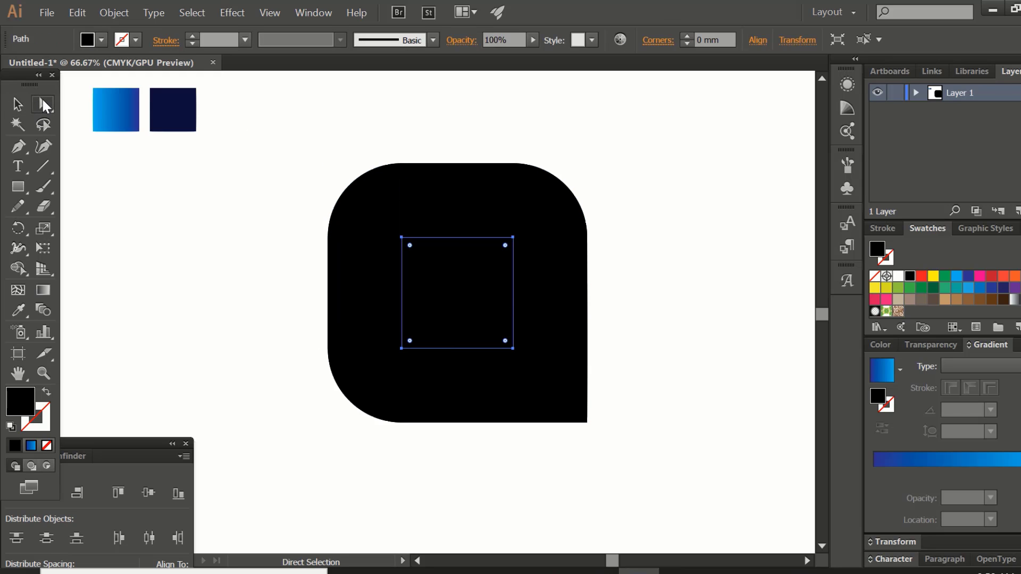
left_click_drag(412, 247, 417, 266)
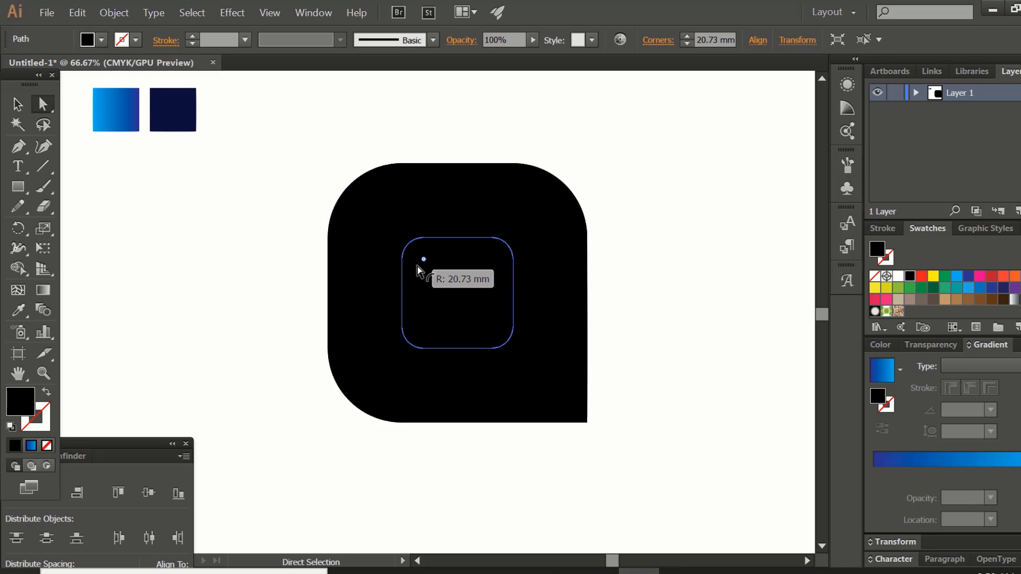
left_click(17, 105)
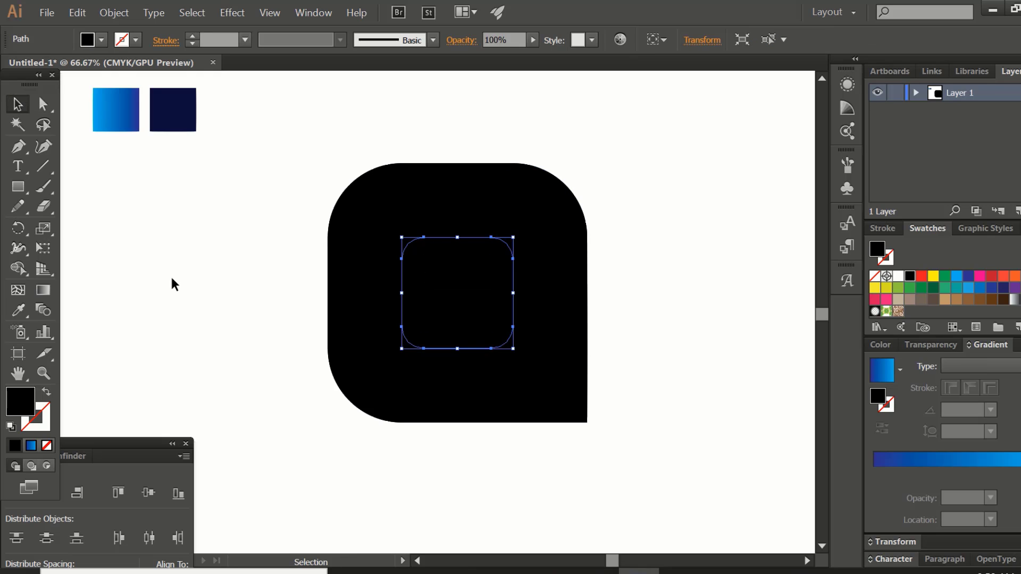
left_click(170, 274)
left_click_drag(622, 476, 598, 433)
key("ctrl+shift+a")
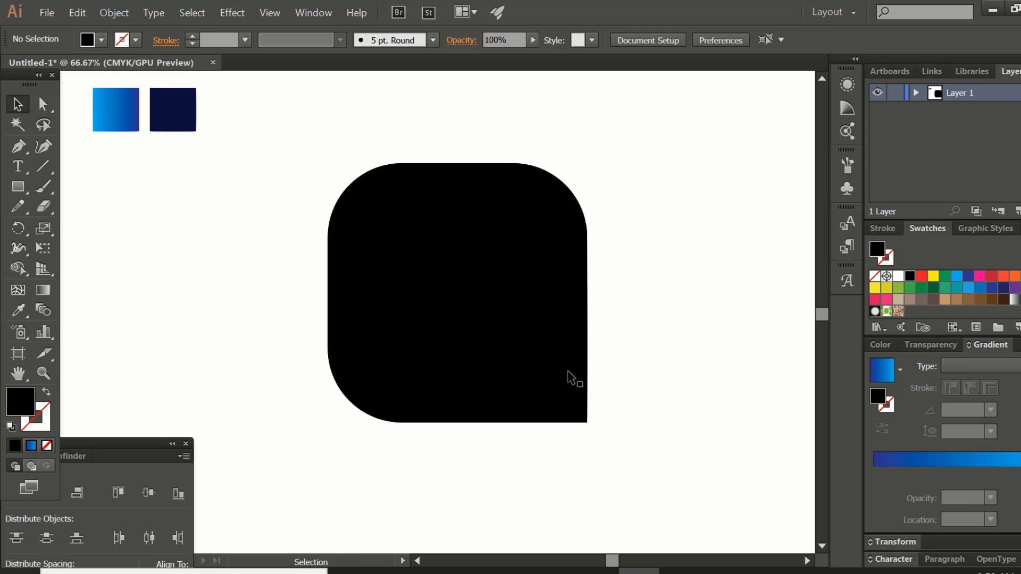
Round the right strip's bottom-left corner, then select all pieces of the shape.
left_click(570, 378)
key("a")
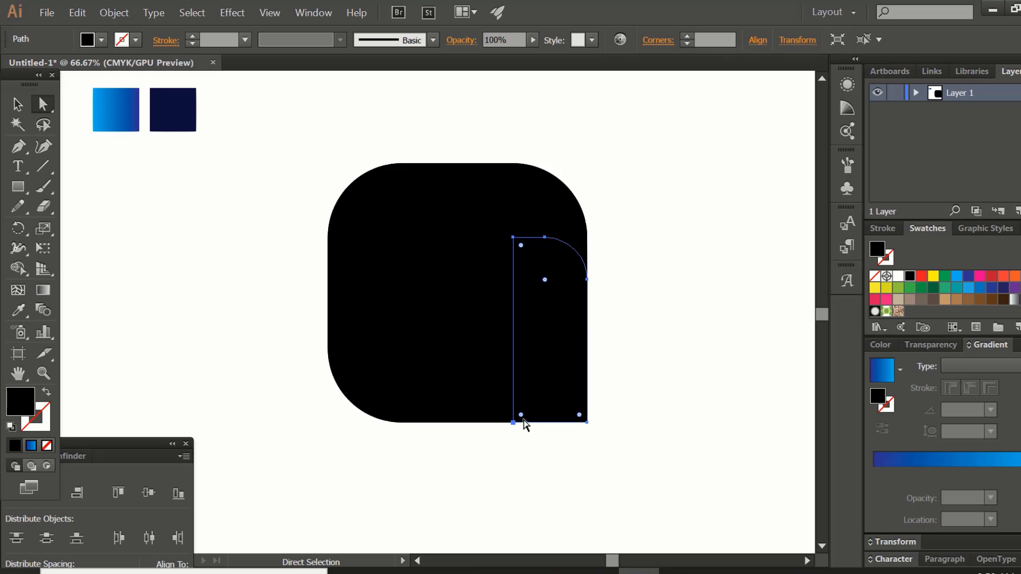
left_click(521, 415)
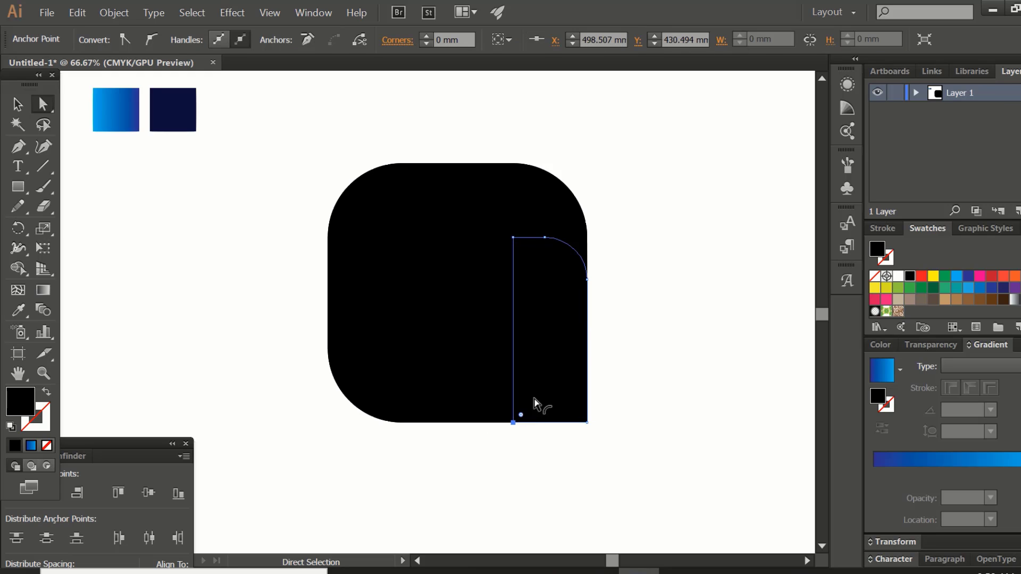
left_click_drag(534, 400, 611, 312)
left_click(18, 104)
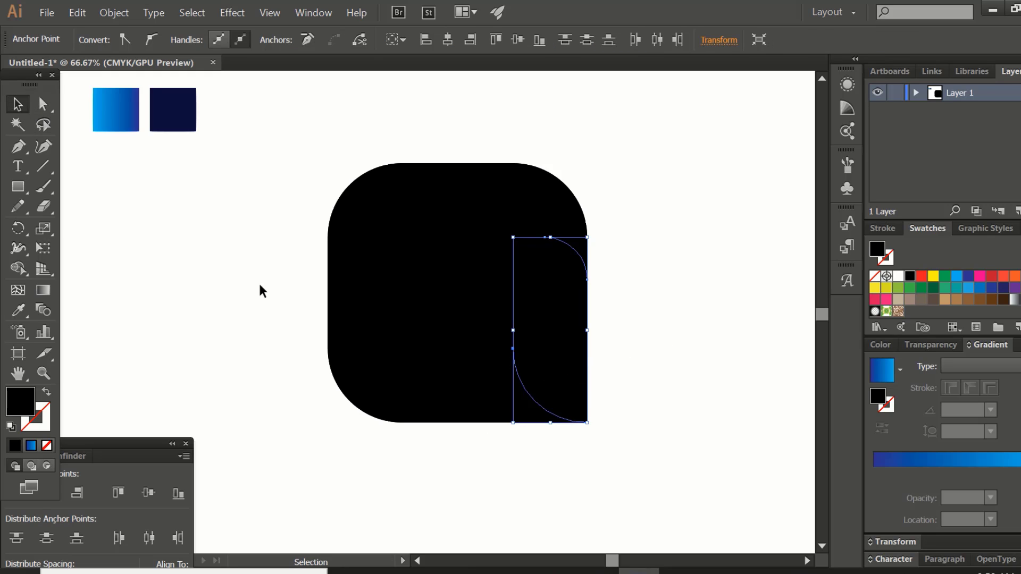
left_click_drag(323, 145, 645, 496)
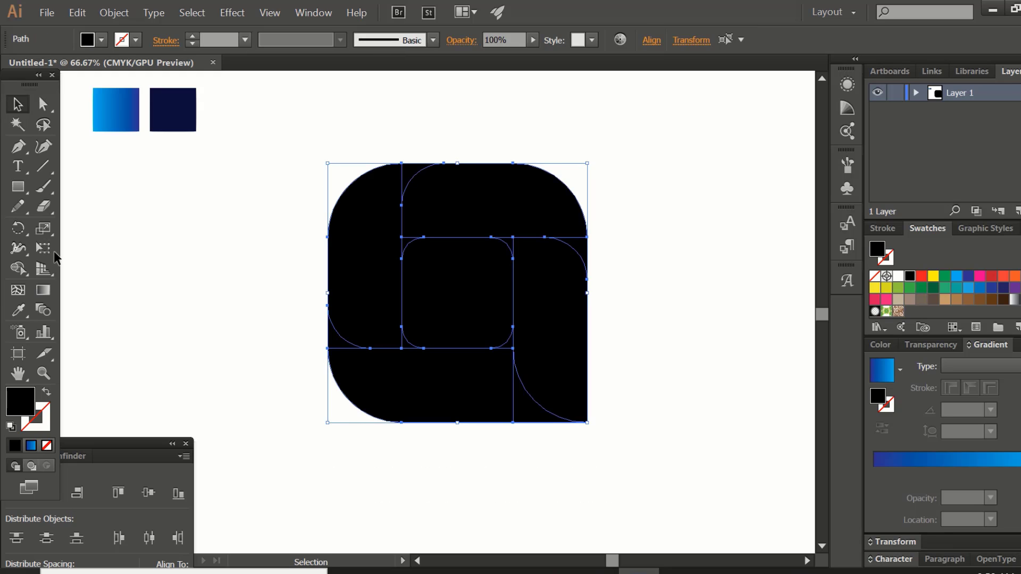
With Shape Builder, merge the left, top, bottom-left and bottom strip regions into single pieces.
left_click(18, 276)
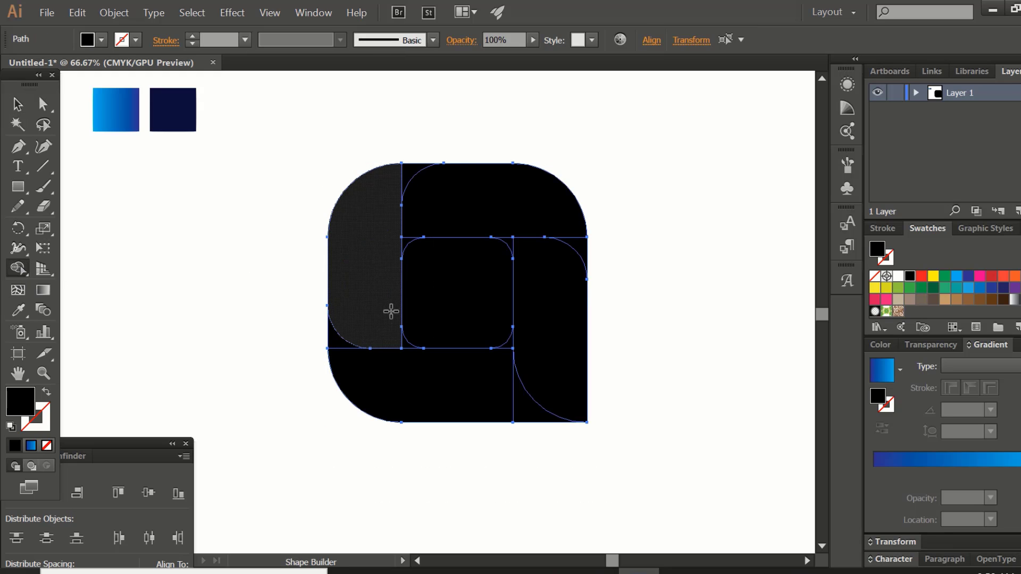
left_click_drag(371, 241, 404, 171)
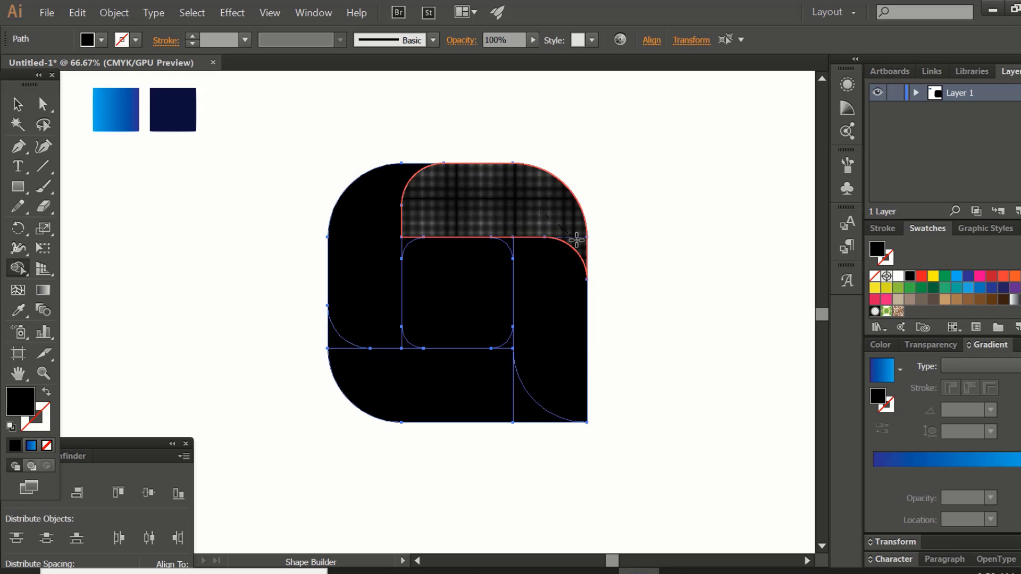
left_click_drag(577, 241, 508, 242)
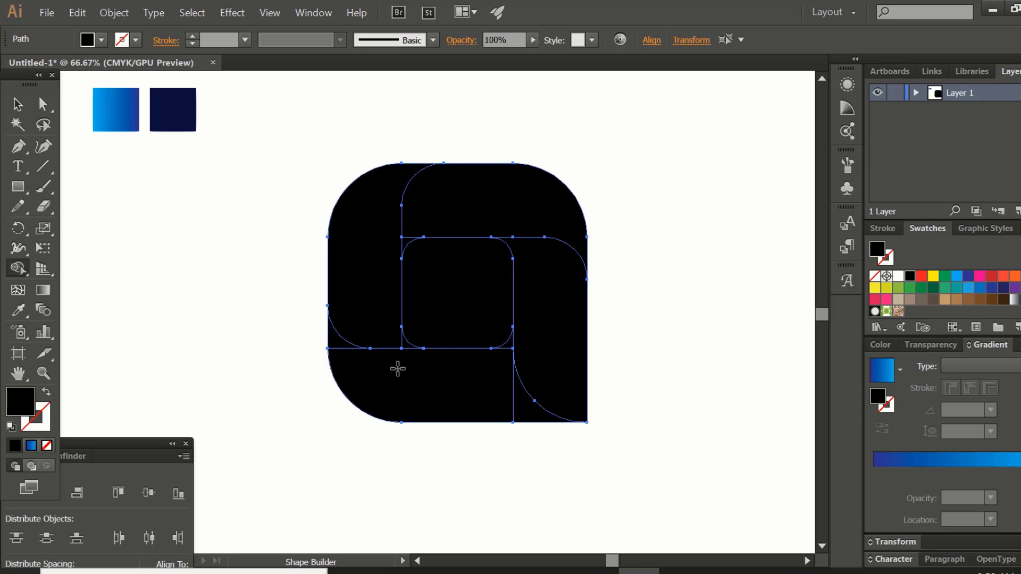
left_click_drag(338, 344, 405, 345)
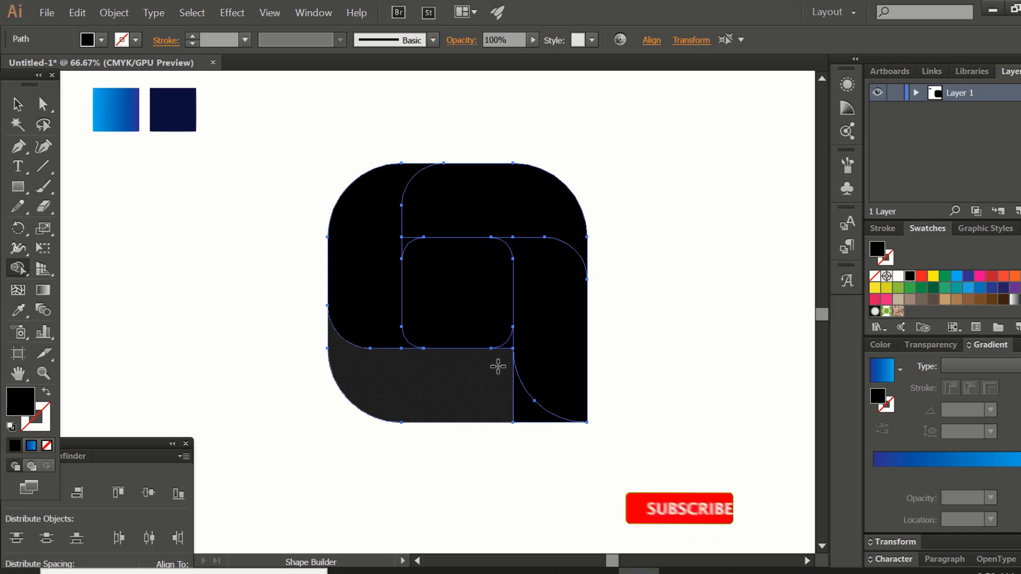
left_click_drag(422, 215, 406, 245)
left_click(17, 104)
Select the four logo pieces, scale them to about half size, and move them left.
left_click(192, 293)
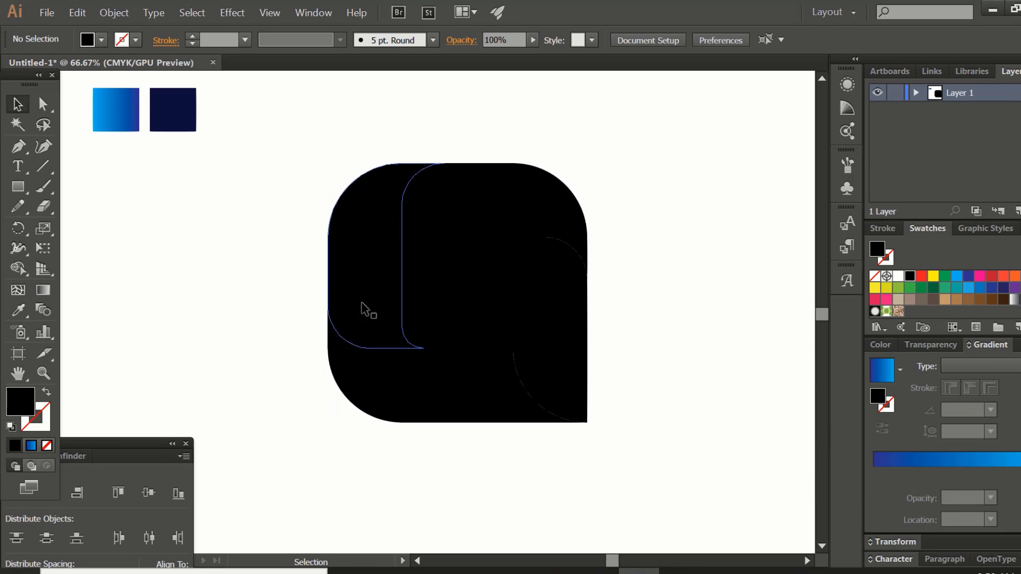
left_click(415, 262)
left_click(565, 325, "shift")
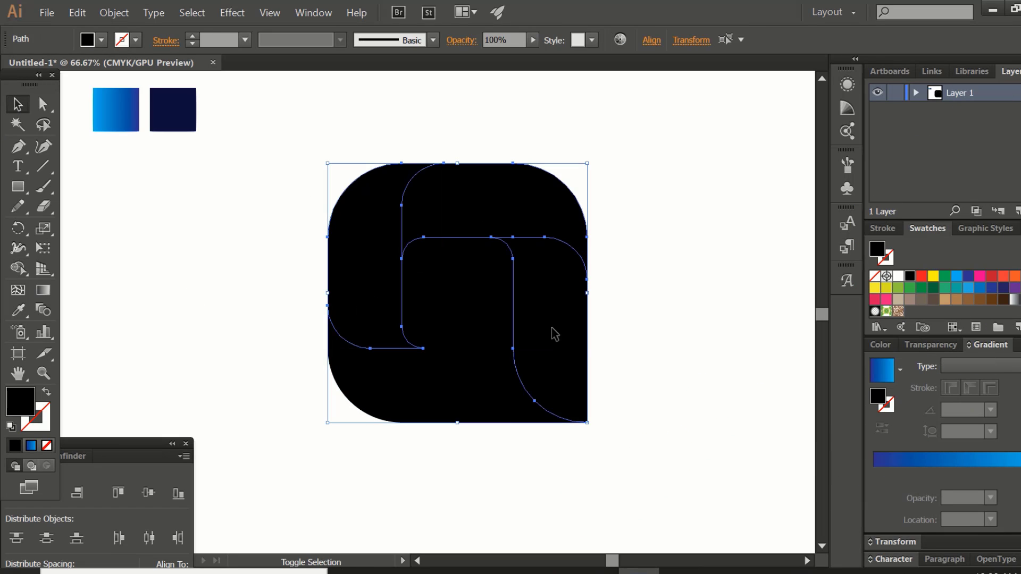
left_click(386, 407, "shift")
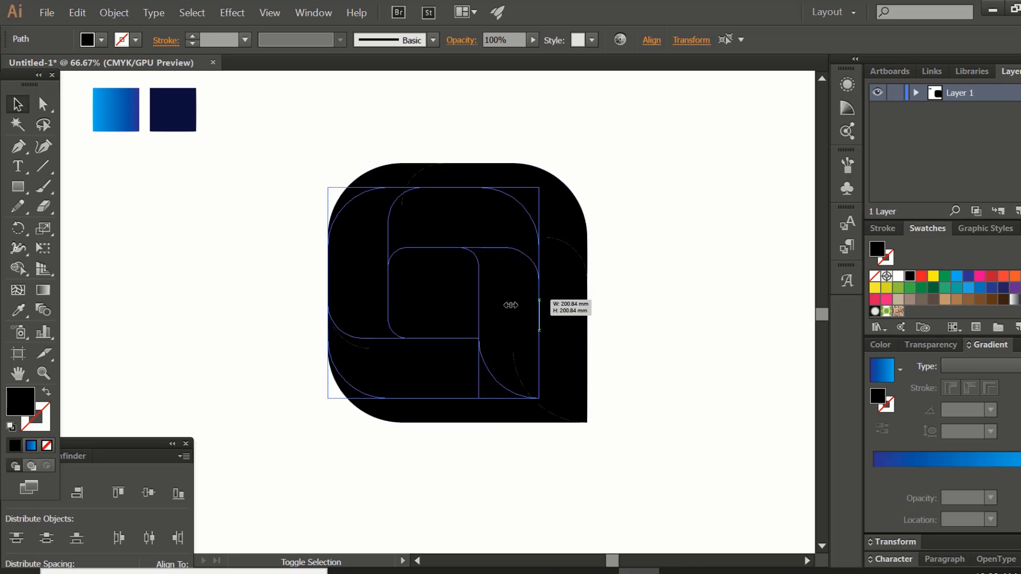
left_click_drag(589, 294, 458, 293)
left_click_drag(385, 345, 206, 340)
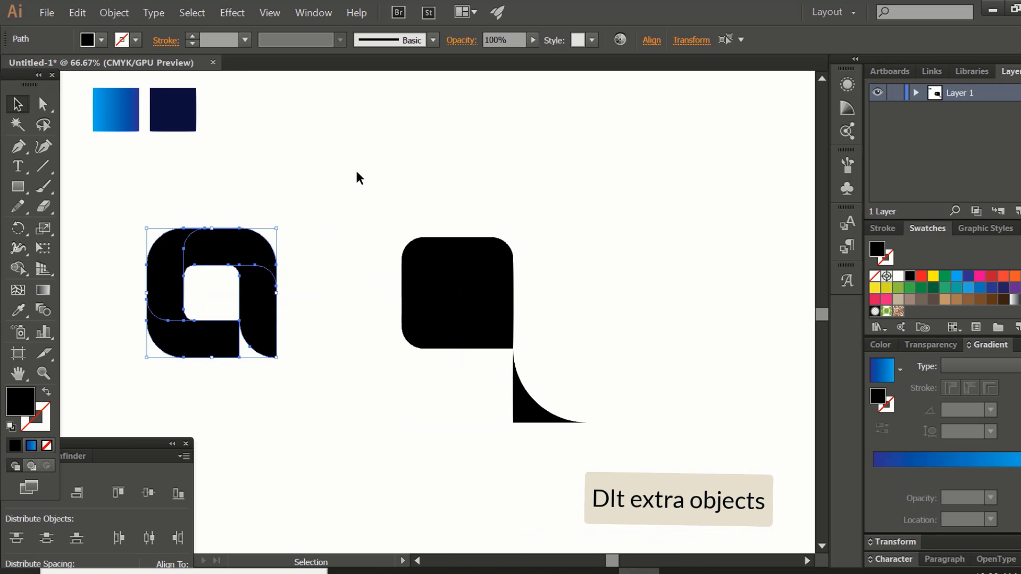
Delete the leftover shapes on the right and select the small logo.
left_click_drag(355, 168, 624, 448)
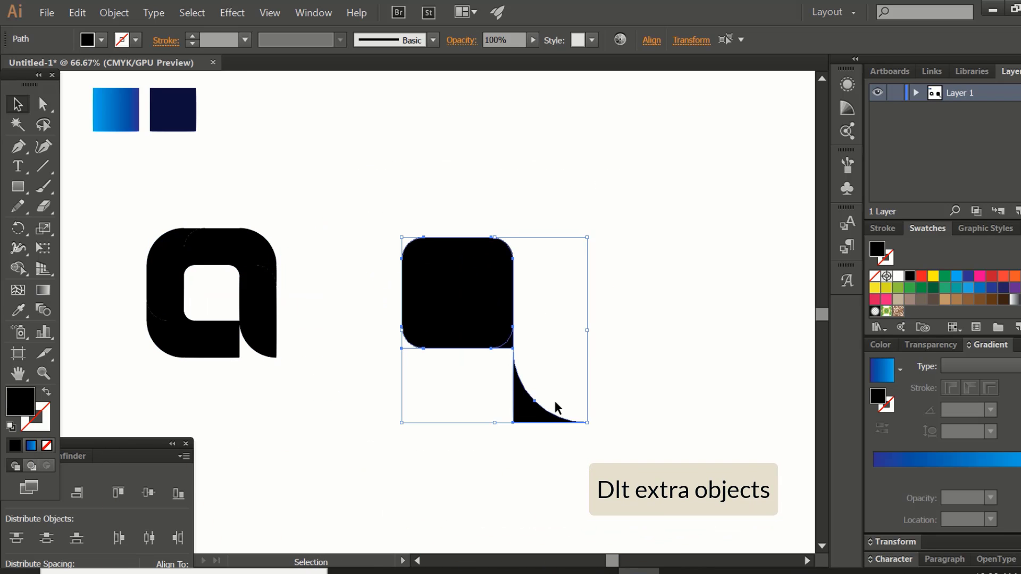
key("Delete")
left_click_drag(348, 236, 134, 358)
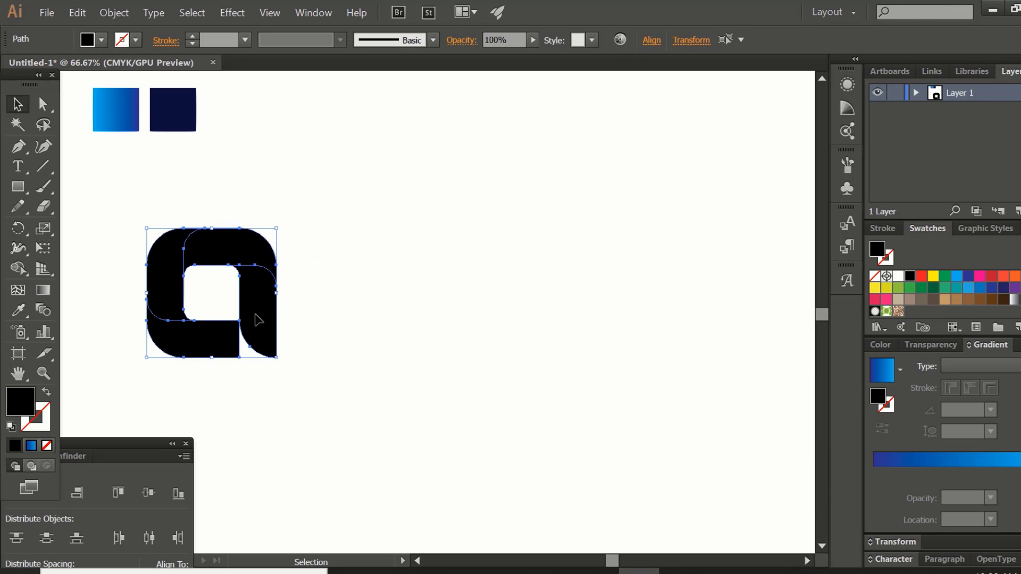
Enlarge and centre the logo, and round the bottom piece's upper-right corner to 71.75 mm.
mouse_move(276, 296)
left_mouse_down()
mouse_move(409, 325)
mouse_move(559, 297)
left_mouse_up()
left_click(494, 422)
left_click(484, 387)
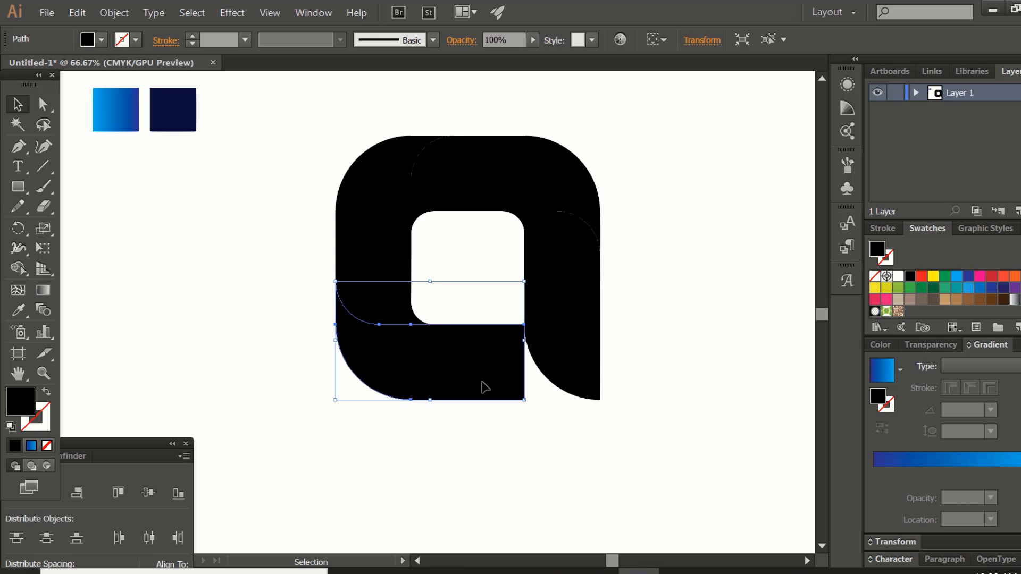
left_click(48, 102)
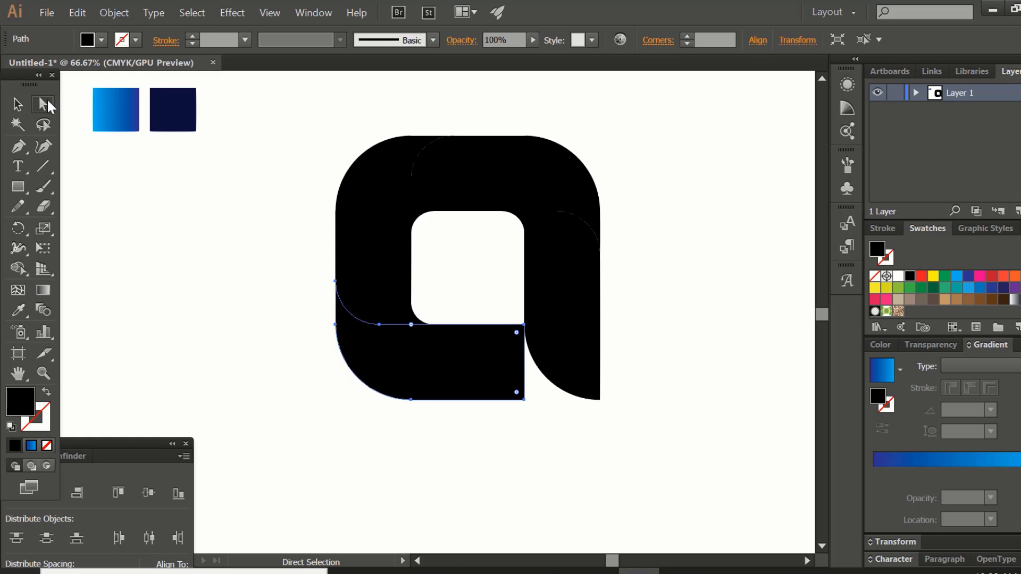
left_click(523, 325)
left_click_drag(517, 334, 430, 413)
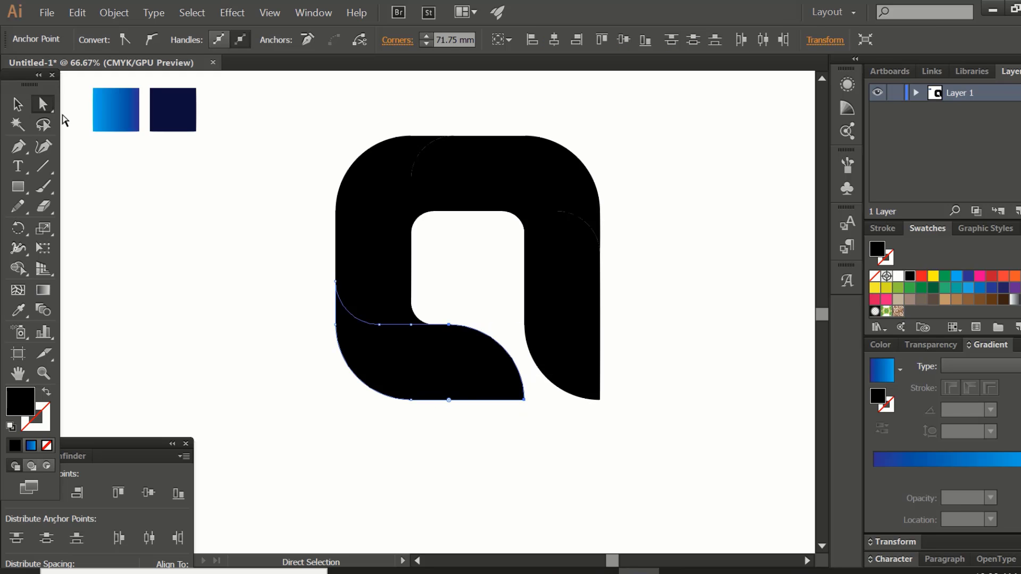
Lower the whole logo slightly and give the bottom piece the blue gradient with the Eyedropper.
left_click(21, 112)
left_click(255, 286)
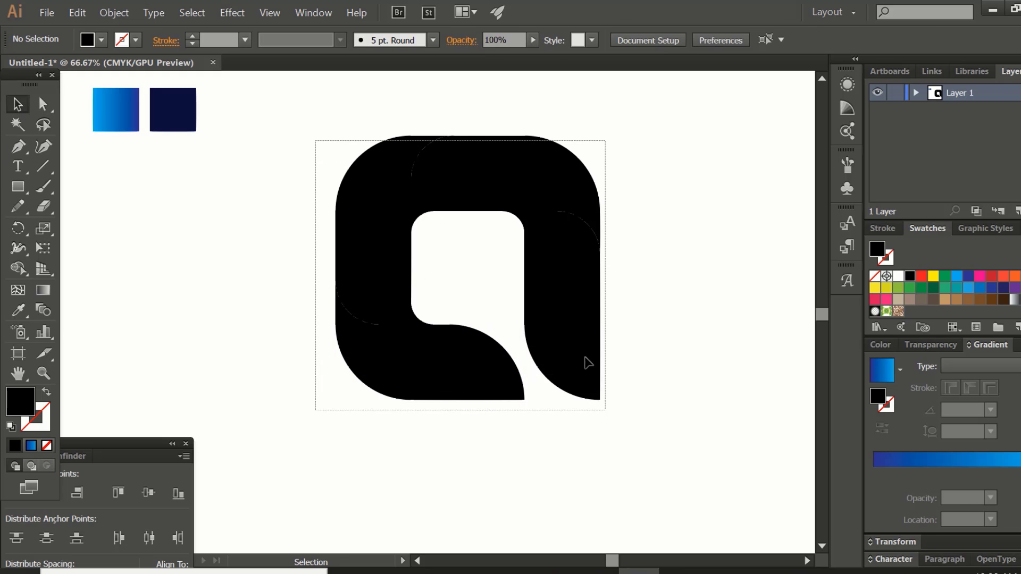
left_click_drag(314, 140, 603, 411)
left_click_drag(583, 350, 581, 363)
left_click(659, 350)
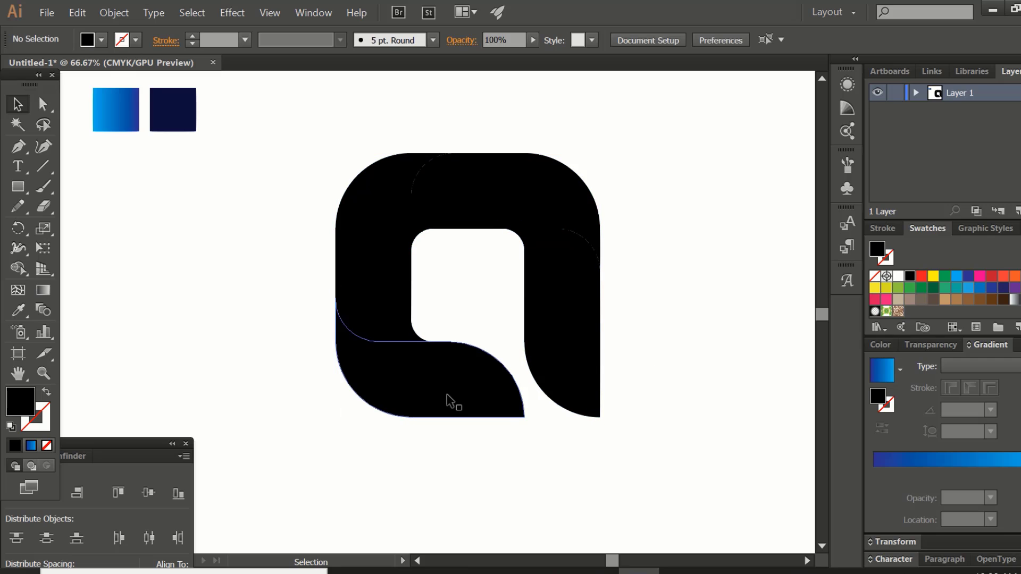
left_click(448, 401)
left_click(18, 310)
Give the bottom and upper-left emblem pieces the blue gradient fill.
left_click(109, 111)
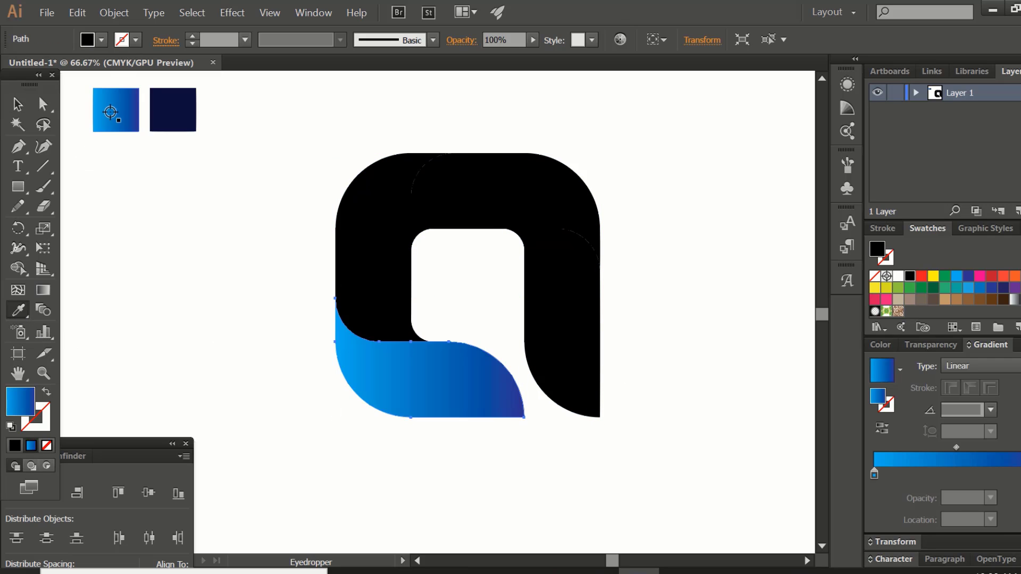
left_click(18, 105)
left_click(370, 260)
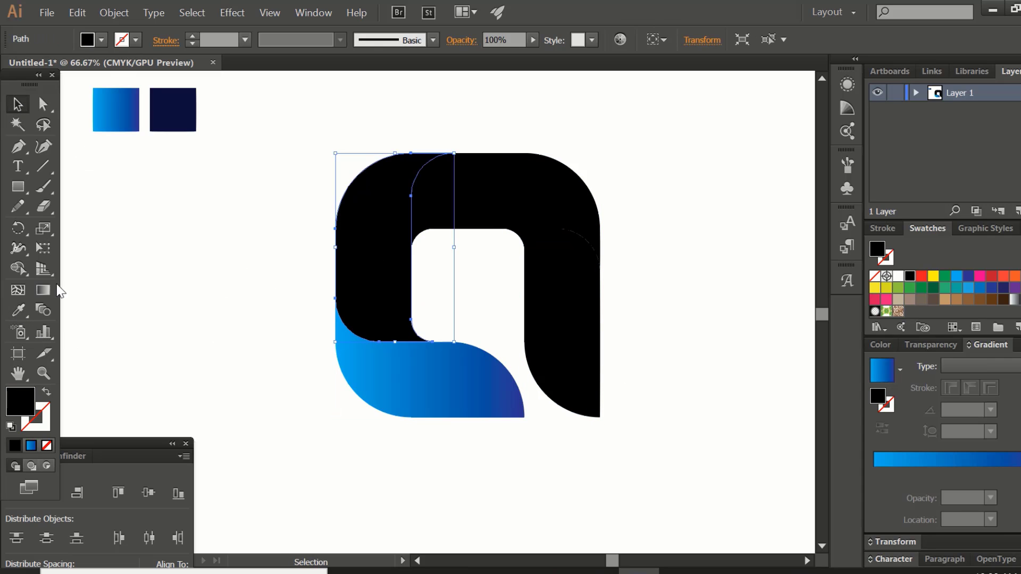
left_click(19, 310)
left_click(129, 110)
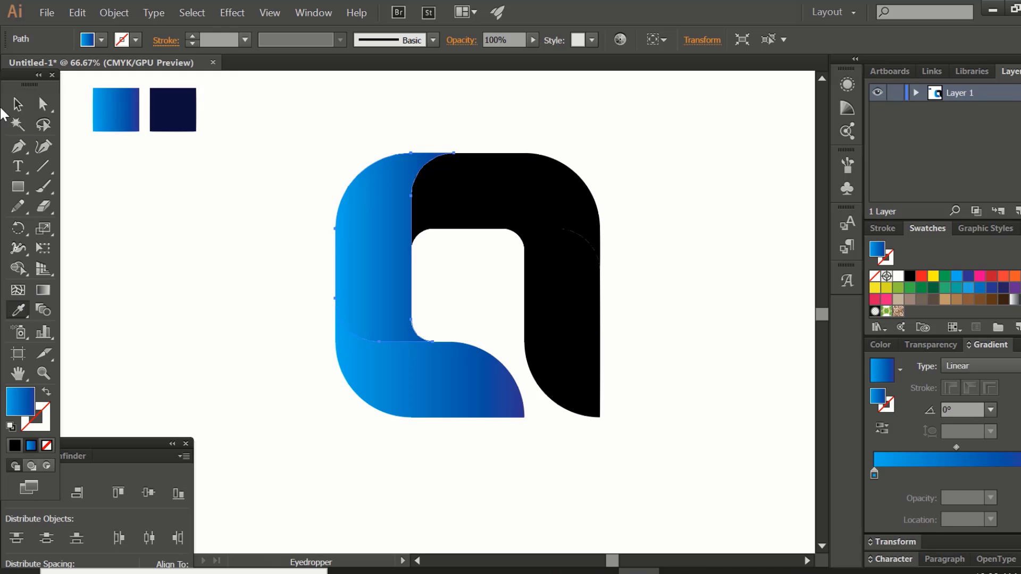
left_click(17, 104)
Copy the blue gradient onto the top and right-hand black pieces with the eyedropper.
left_click(426, 236)
left_click(485, 206)
left_click(18, 310)
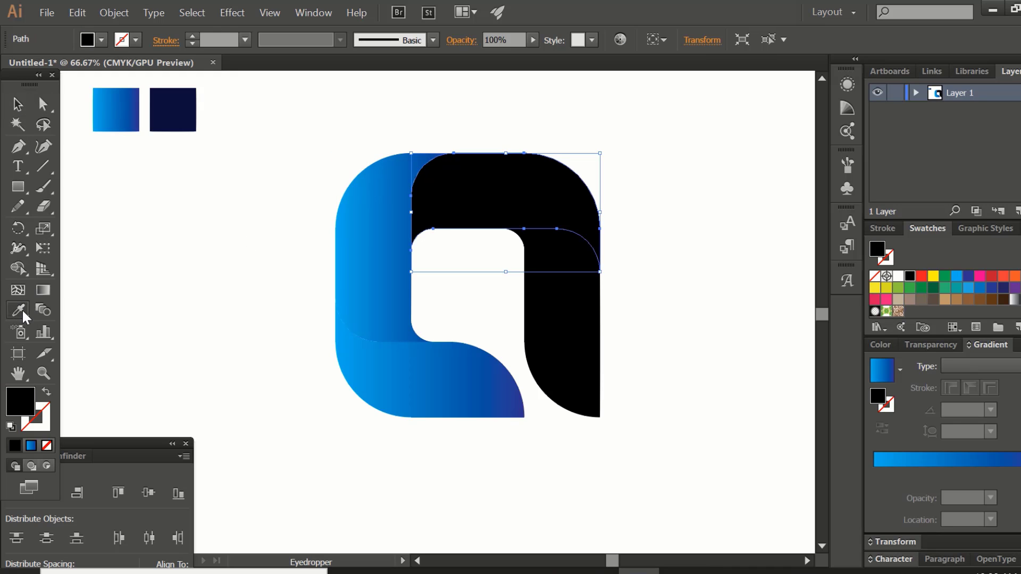
left_click(116, 109)
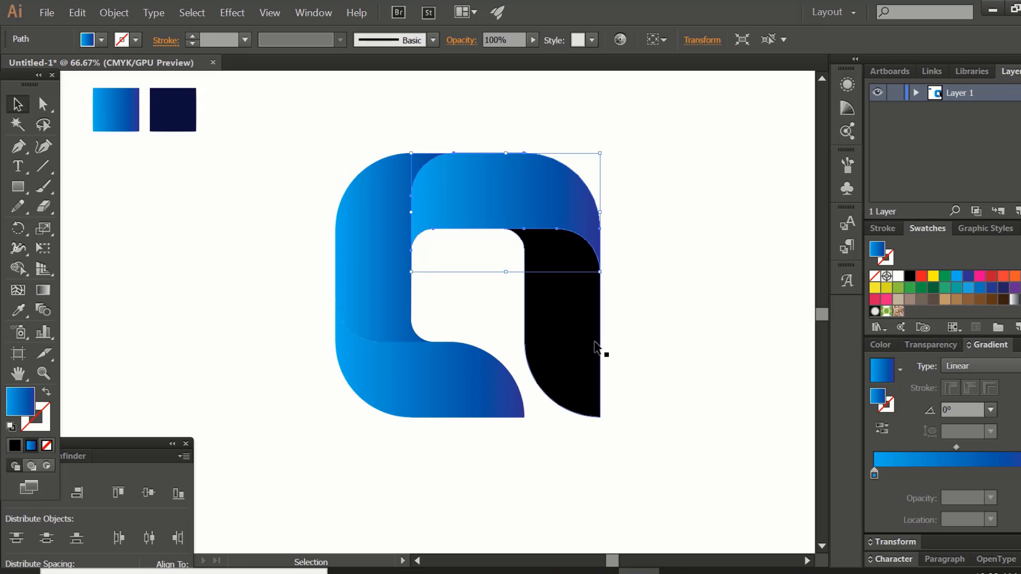
left_click(590, 349)
left_click(18, 309)
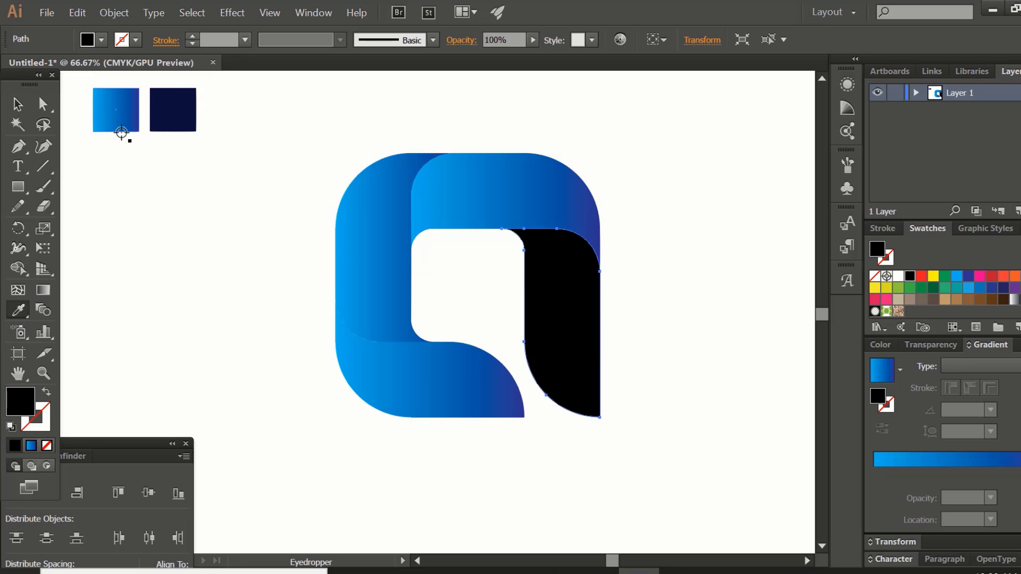
left_click(116, 109)
left_click(18, 104)
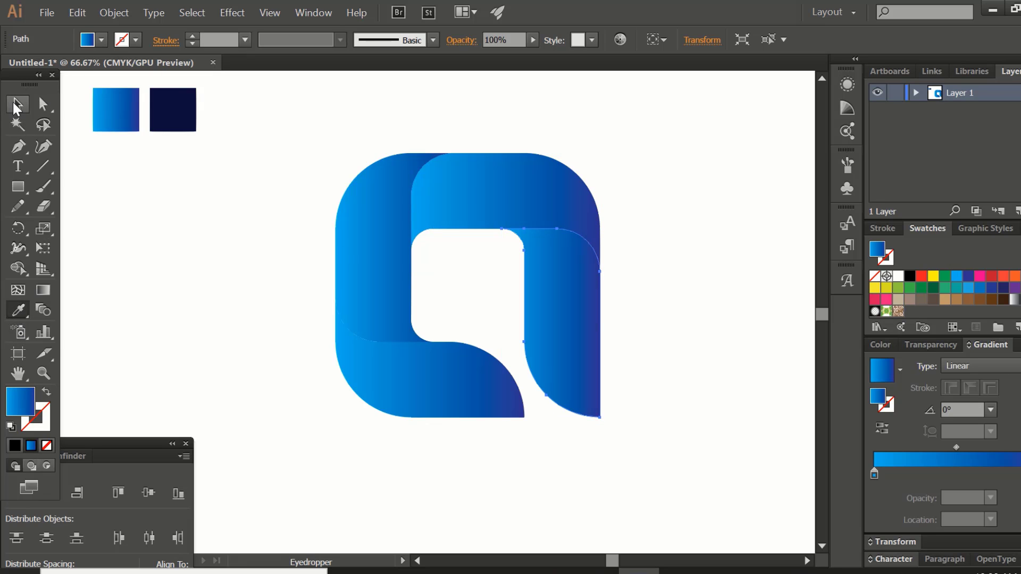
Reverse the gradient direction on the left and right-hand pieces.
left_click(223, 305)
left_click(364, 291)
left_click(882, 429)
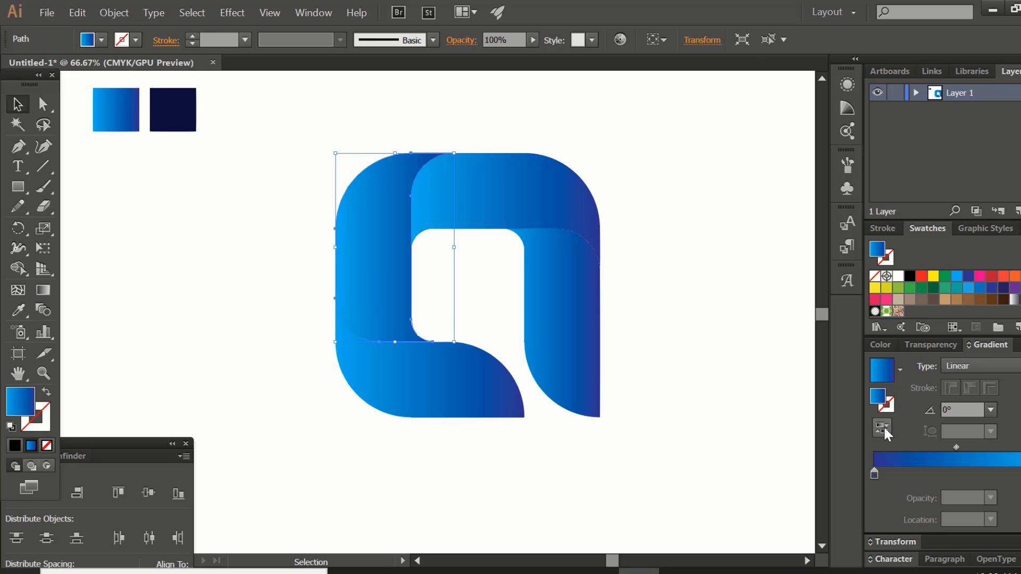
left_click(643, 353)
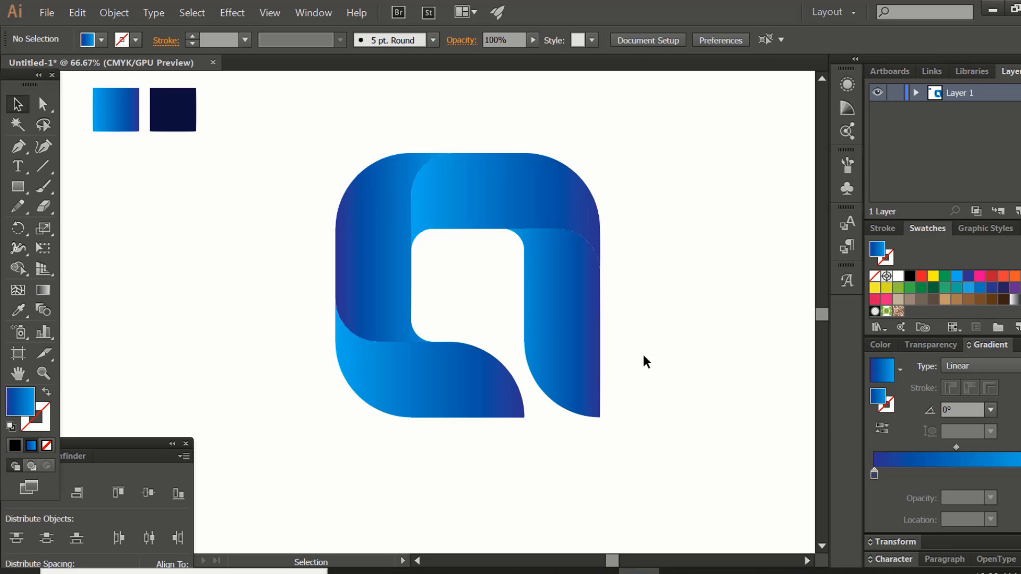
left_click(568, 290)
left_click(883, 429)
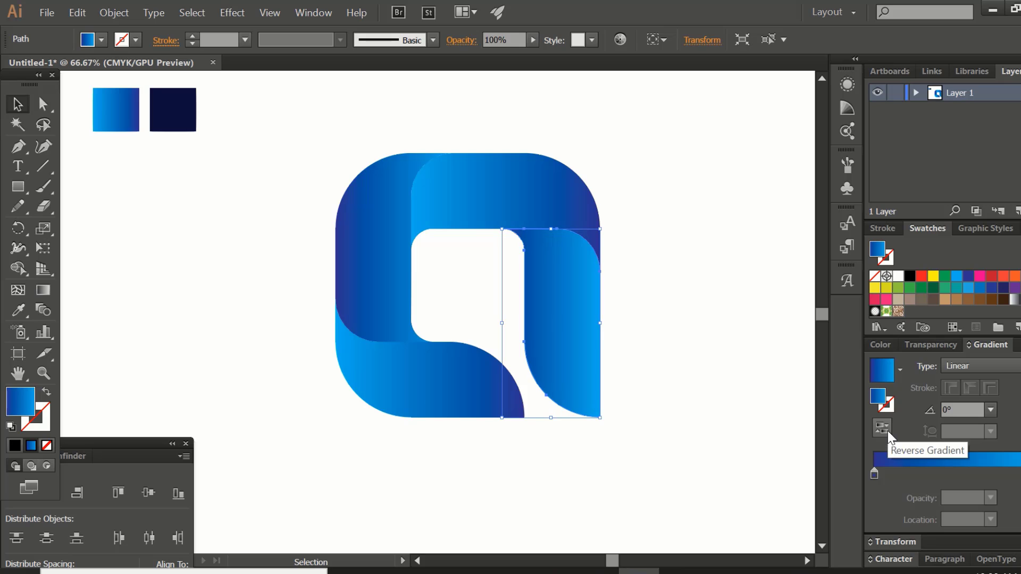
left_click(702, 358)
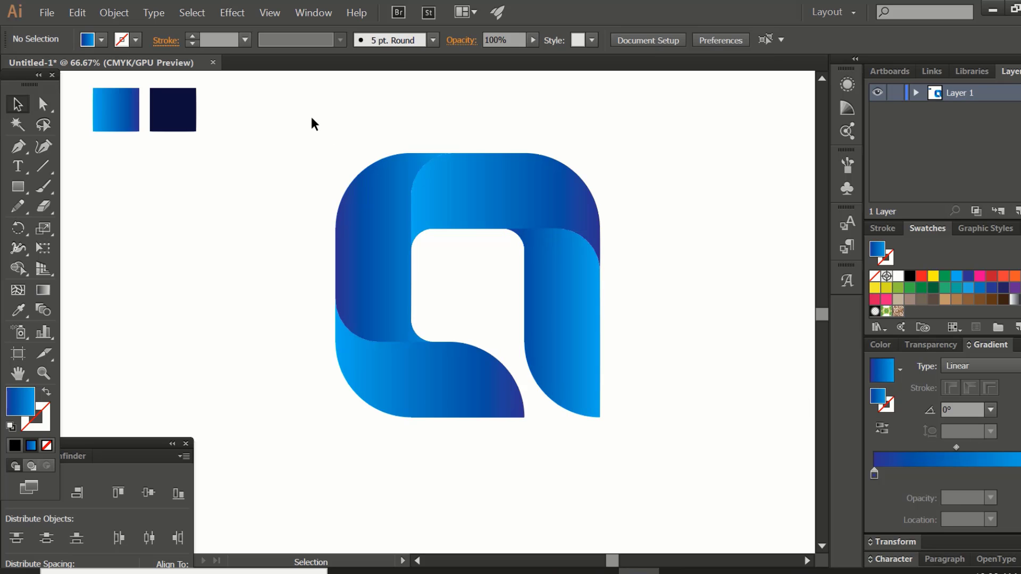
Marquee-select all the logo shapes and group them via the Object menu.
left_click_drag(311, 114, 614, 426)
left_click_drag(572, 378, 562, 384)
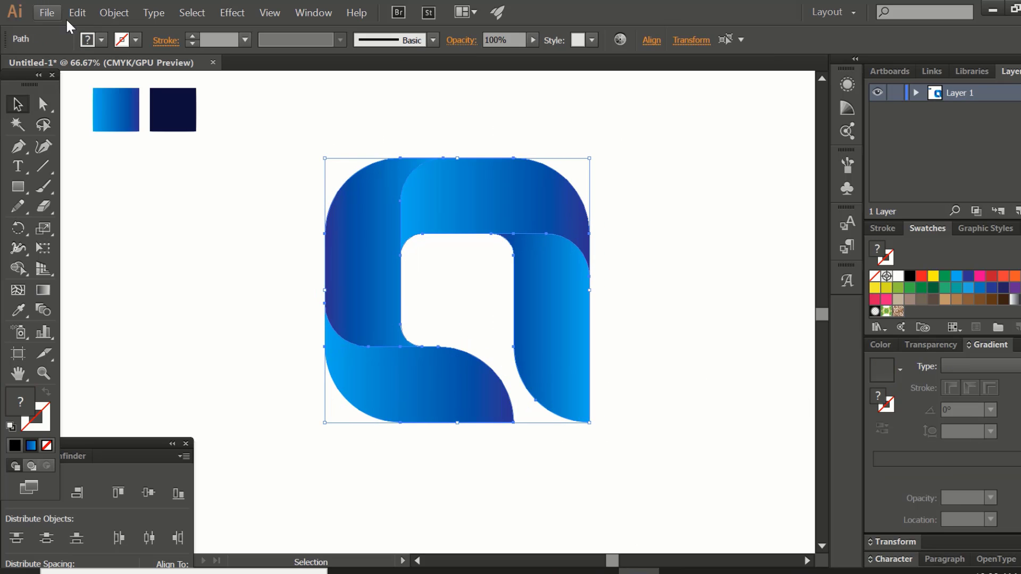
left_click(114, 12)
left_click(130, 69)
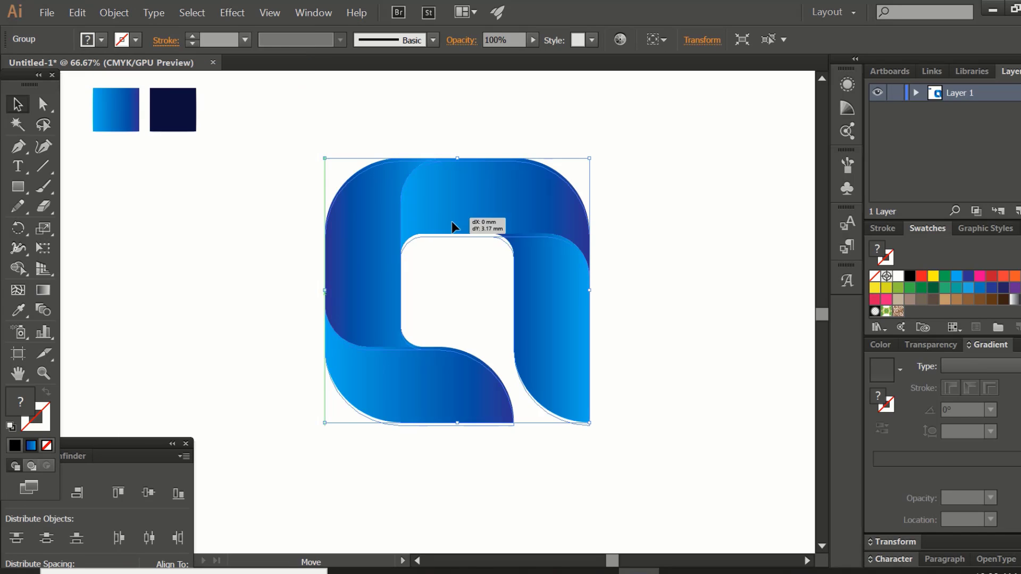
Nudge the logo group down-left and shrink it slightly about its centre.
left_click_drag(557, 365, 551, 375)
left_click_drag(579, 435, 564, 417)
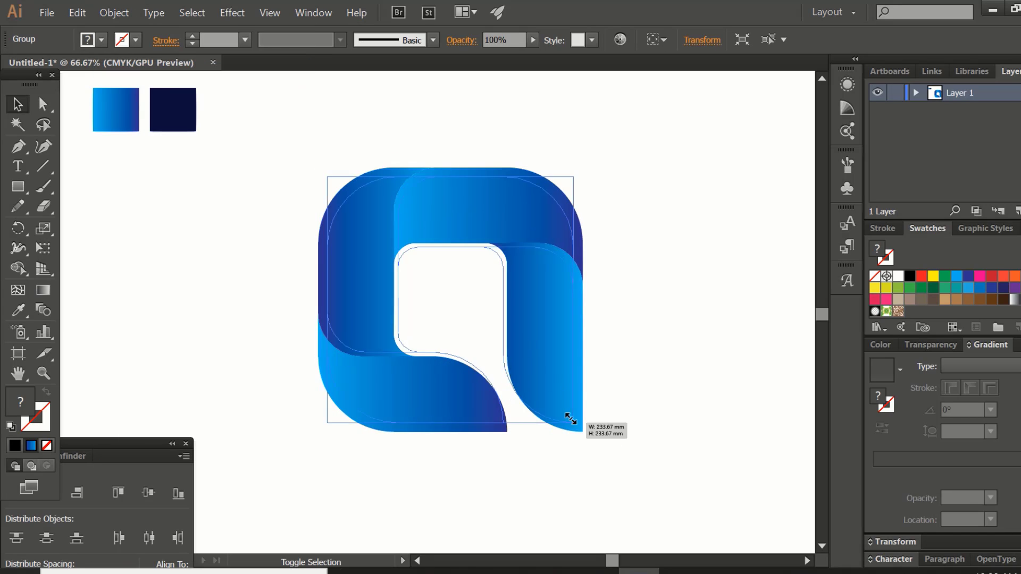
left_click(617, 408)
Zoom out and move the two swatch squares toward the top-left corner.
key("ctrl+minus")
key("ctrl+minus")
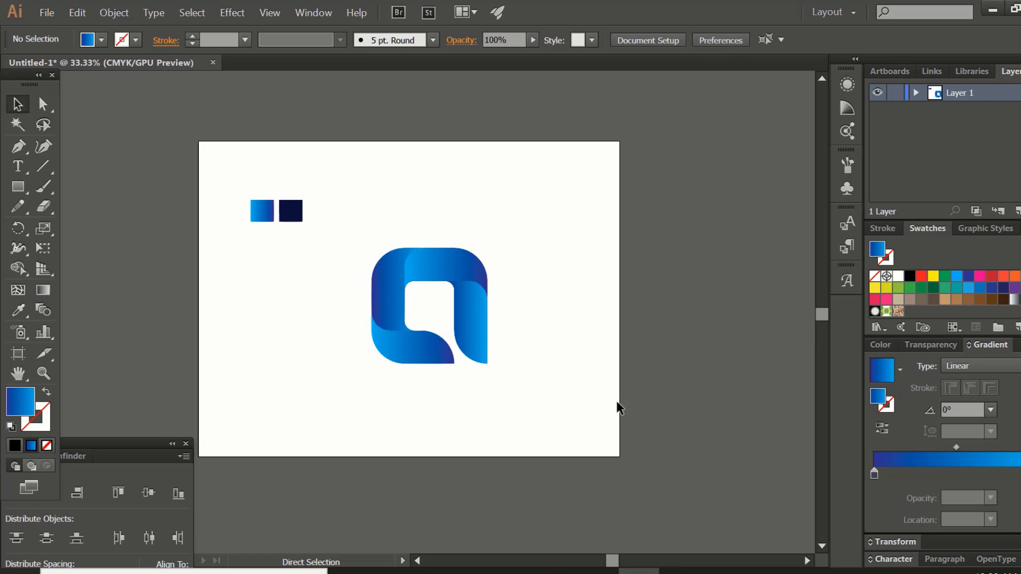
left_click_drag(598, 400, 617, 409)
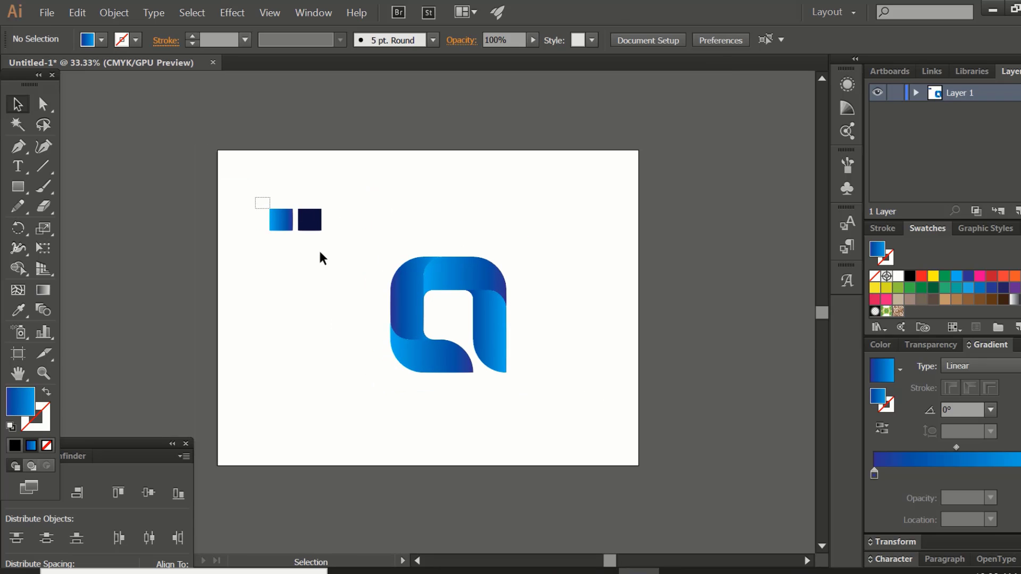
left_click_drag(321, 257, 256, 198)
left_click_drag(304, 219, 281, 184)
Draw an artboard-sized rectangle and fill it with the dark navy swatch colour.
left_click(18, 187)
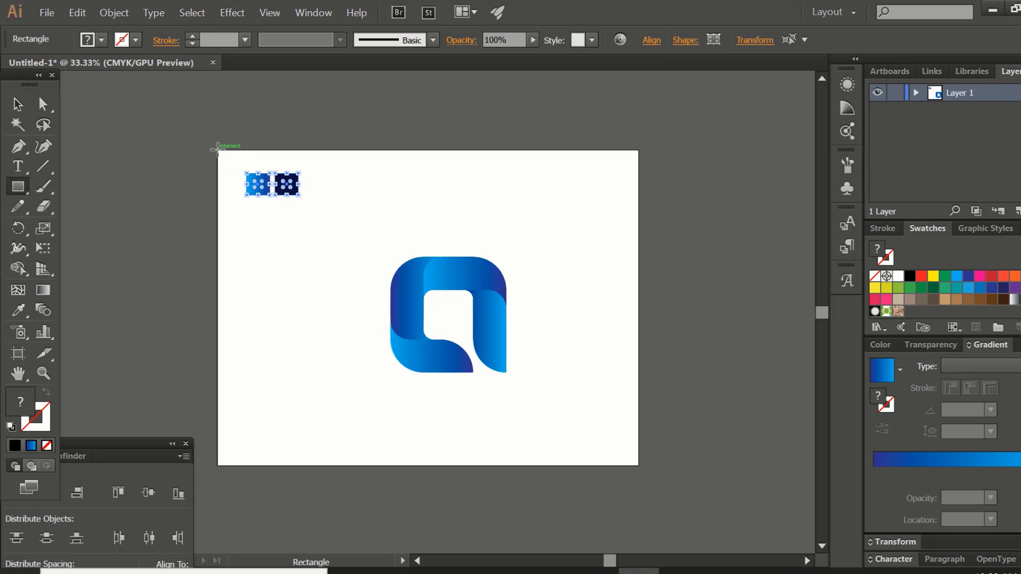
left_click_drag(217, 150, 638, 464)
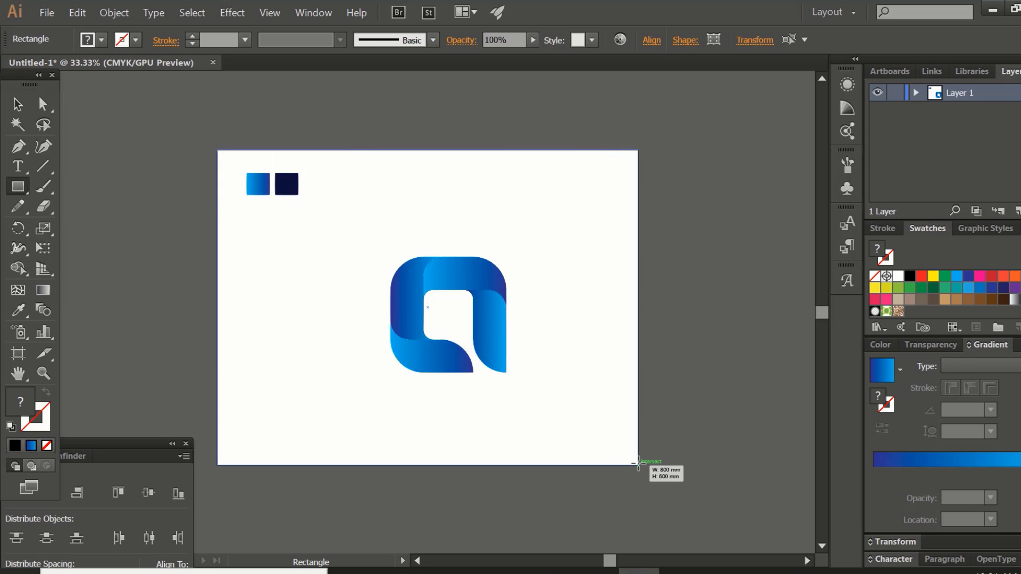
key("v")
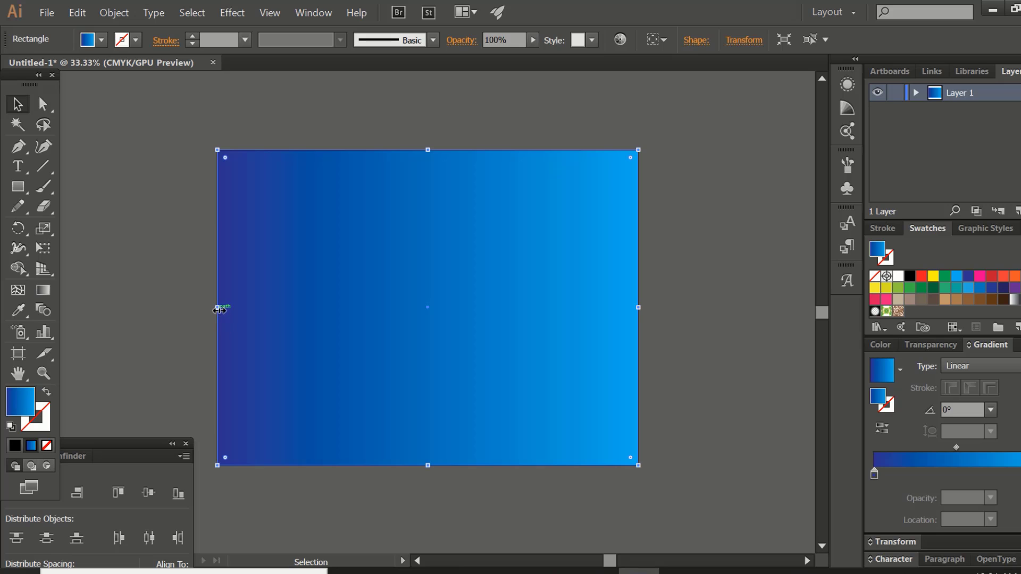
left_click_drag(219, 309, 320, 309)
key("i")
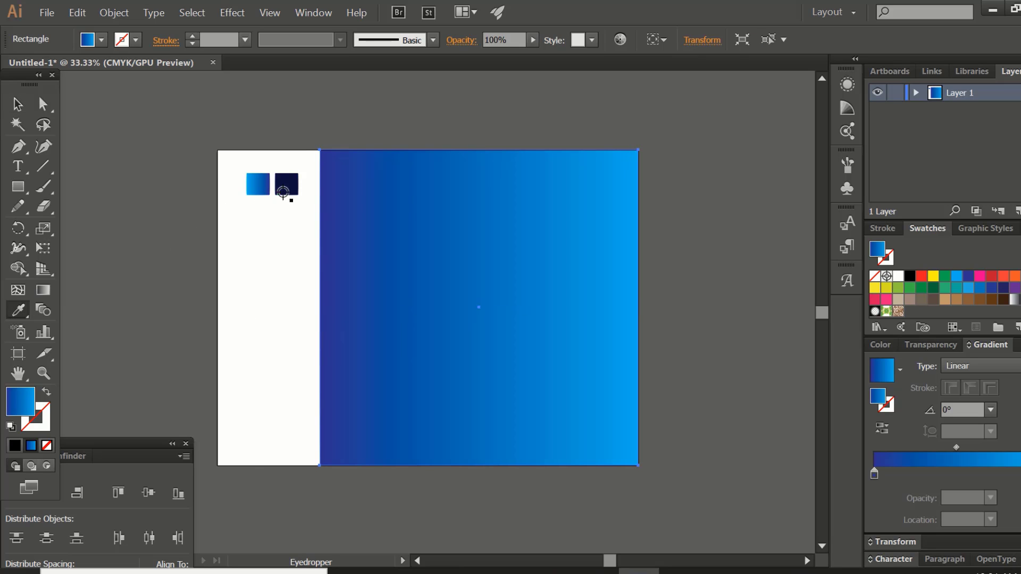
left_click(283, 192)
Delete the two swatch squares.
left_click(17, 104)
left_click(241, 142)
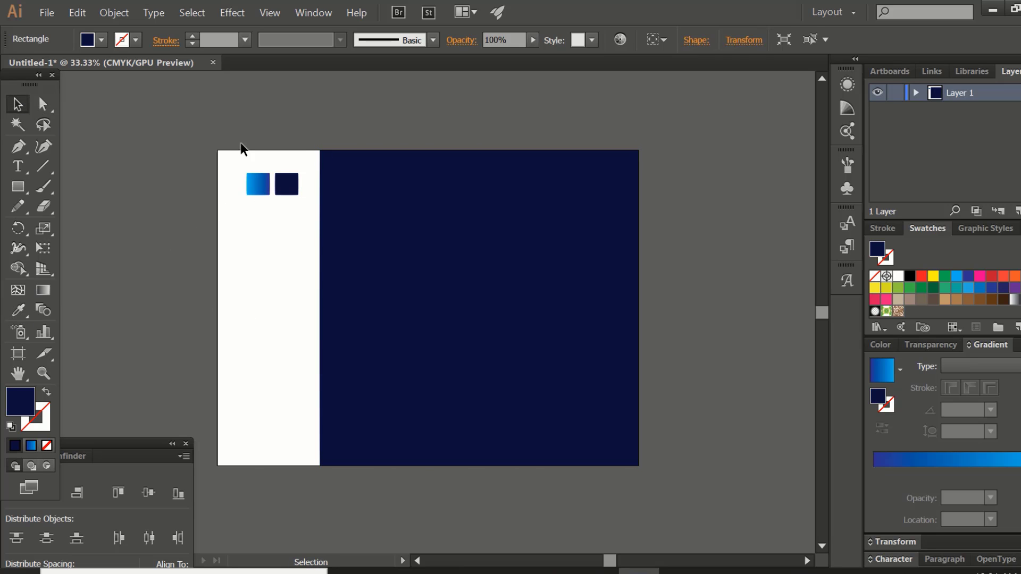
left_click_drag(240, 142, 295, 198)
key("Delete")
Stretch the navy rectangle back to the artboard's left edge and send it behind the logo.
left_click(335, 311)
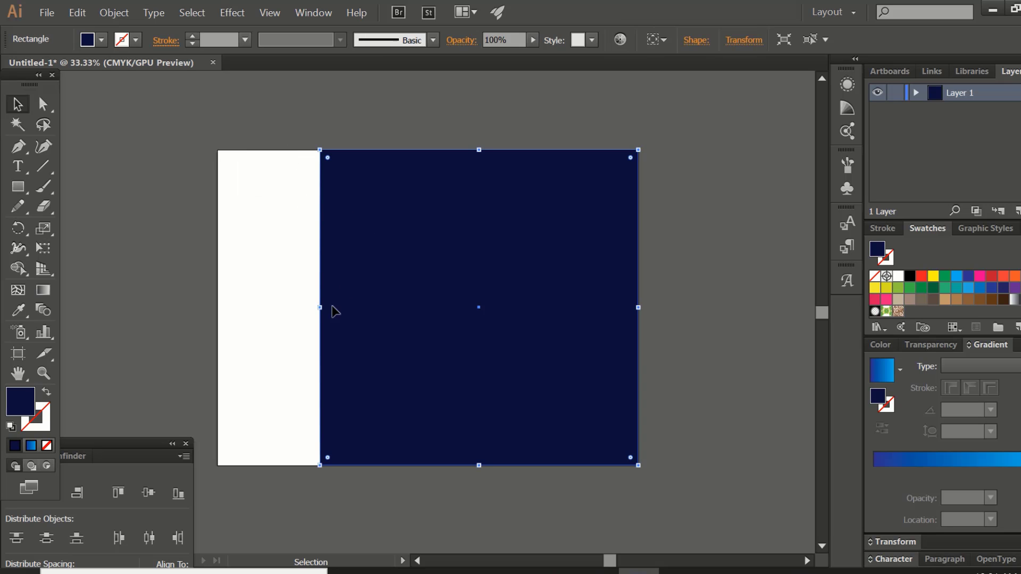
left_click_drag(320, 311, 218, 312)
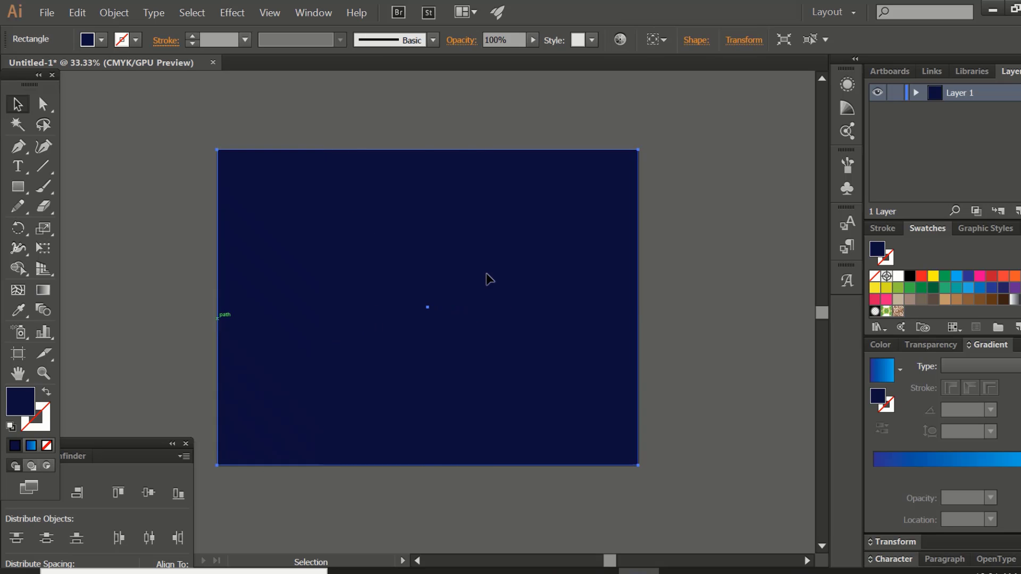
right_click(488, 273)
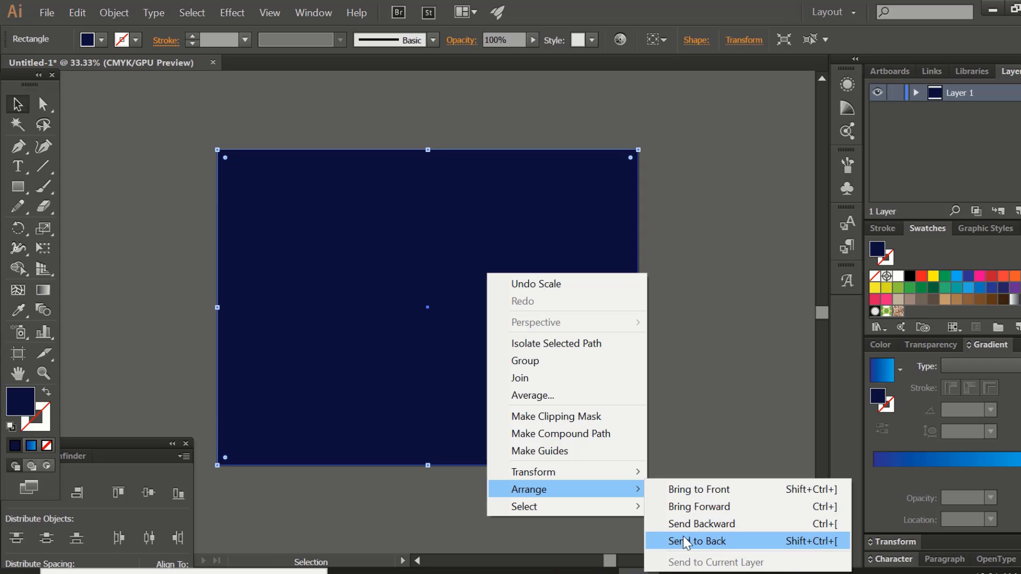
left_click(686, 540)
Centre the logo group horizontally and vertically on the artboard and enlarge it slightly.
left_click(477, 314)
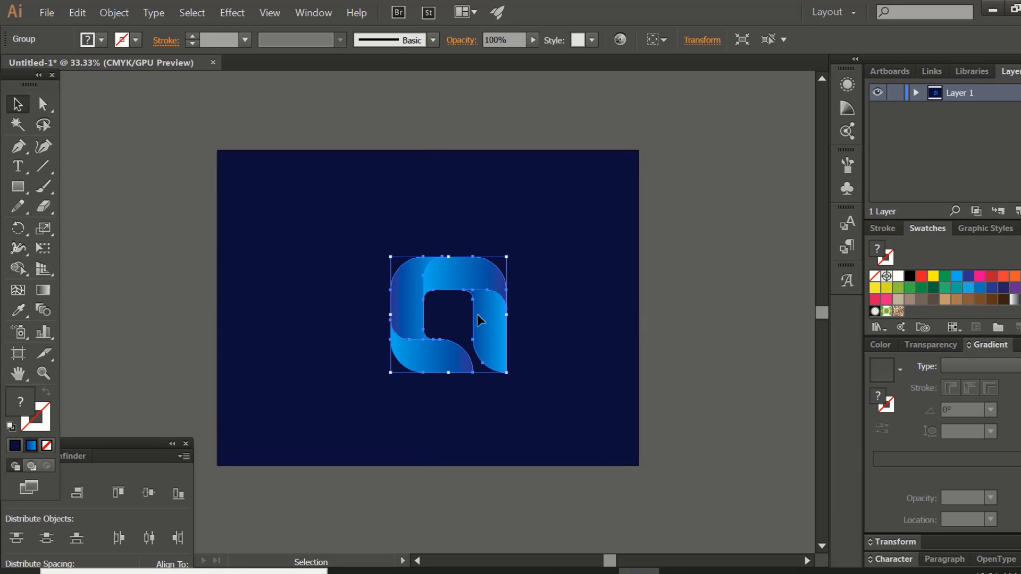
left_click(659, 38)
left_click(692, 95)
left_click(708, 39)
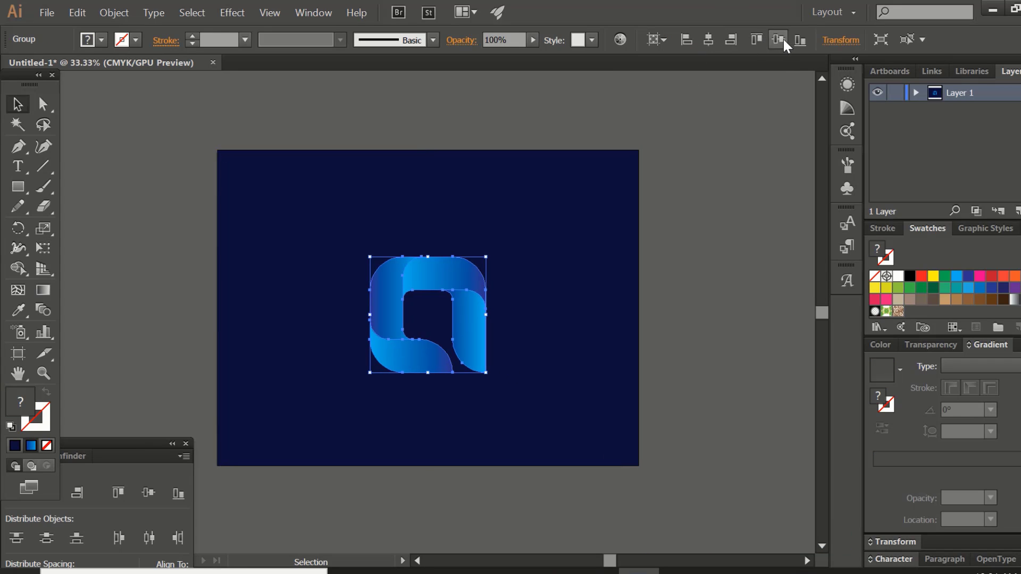
left_click(782, 40)
left_click_drag(486, 367, 500, 380)
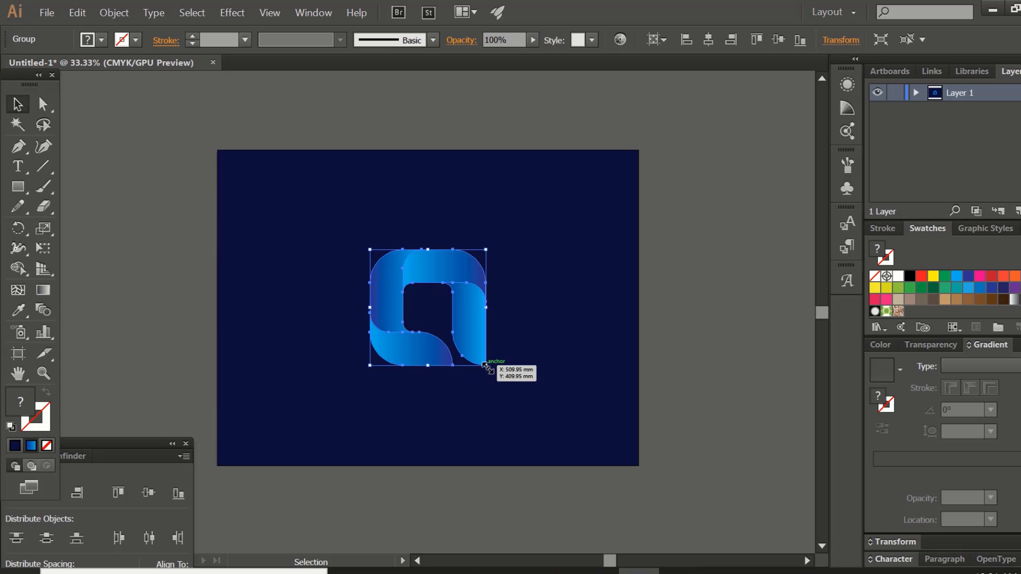
left_click(582, 347)
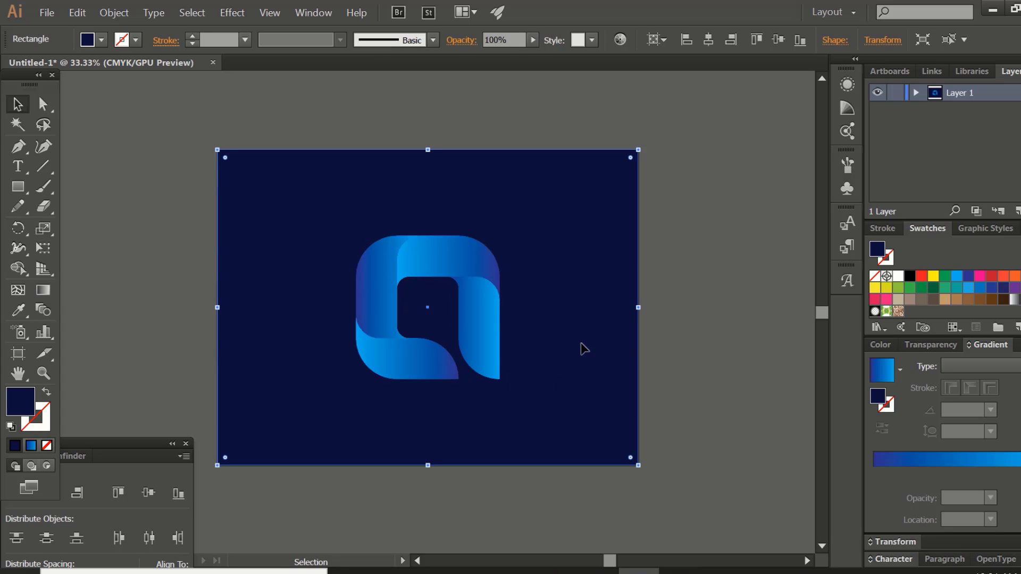
Change the background rectangle's fill to a darker near-black navy in the Color panel.
left_click(881, 344)
left_click(992, 521)
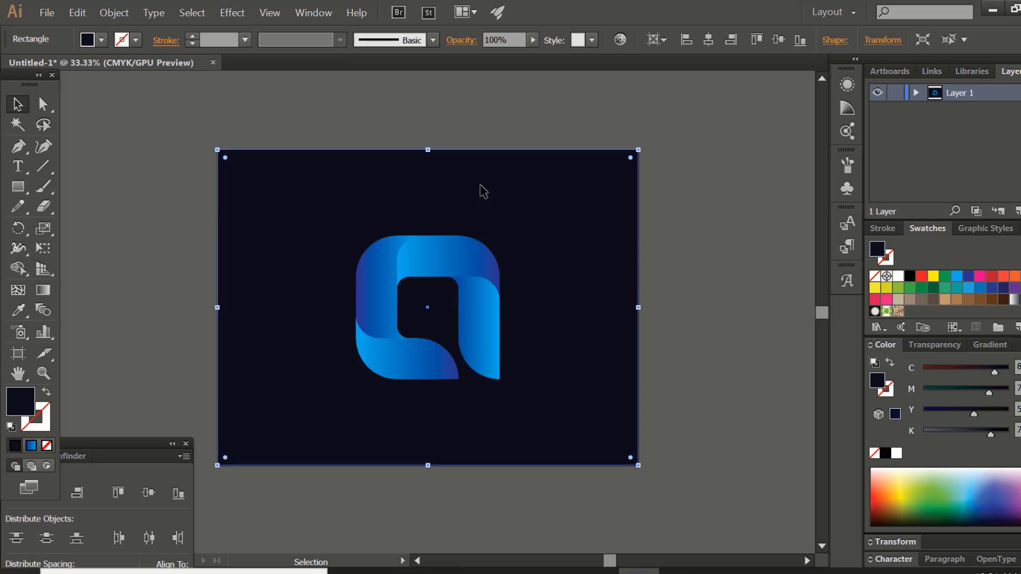
left_click(152, 185)
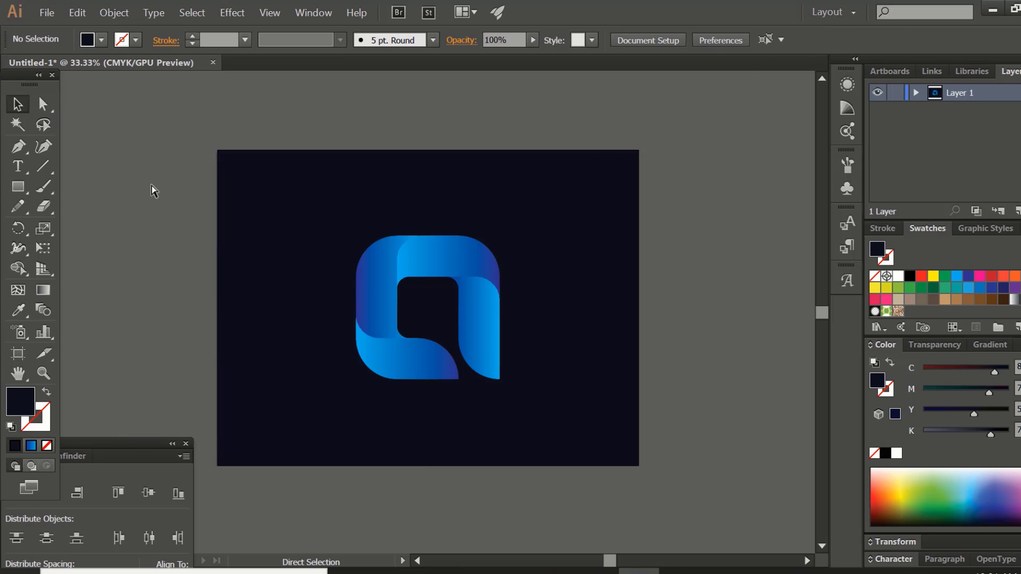
Zoom in and scale the logo group down slightly.
key("ctrl+equal")
key("ctrl+equal")
left_click(548, 249)
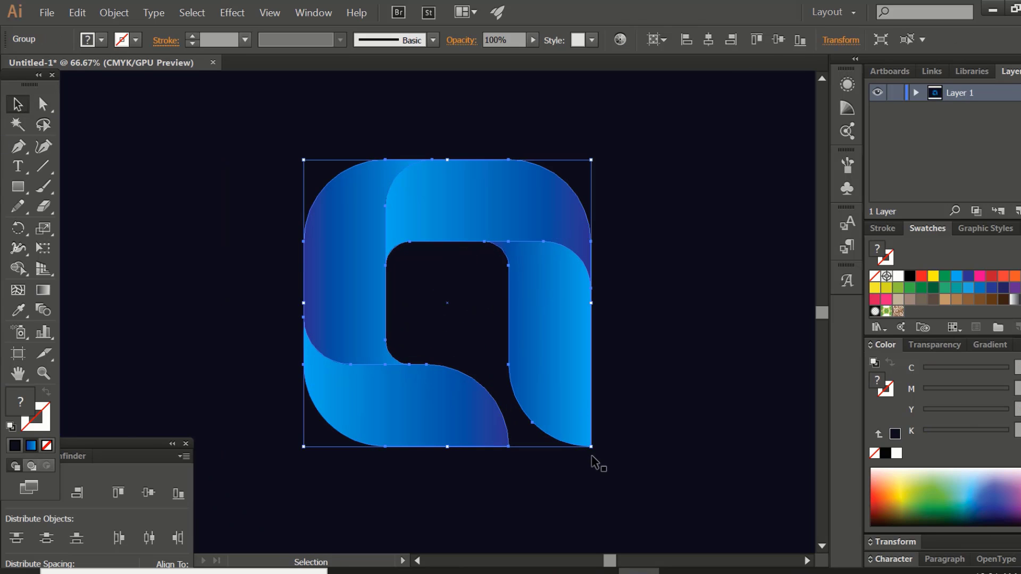
mouse_move(590, 447)
left_mouse_down()
mouse_move(566, 407)
mouse_move(540, 395)
left_mouse_up()
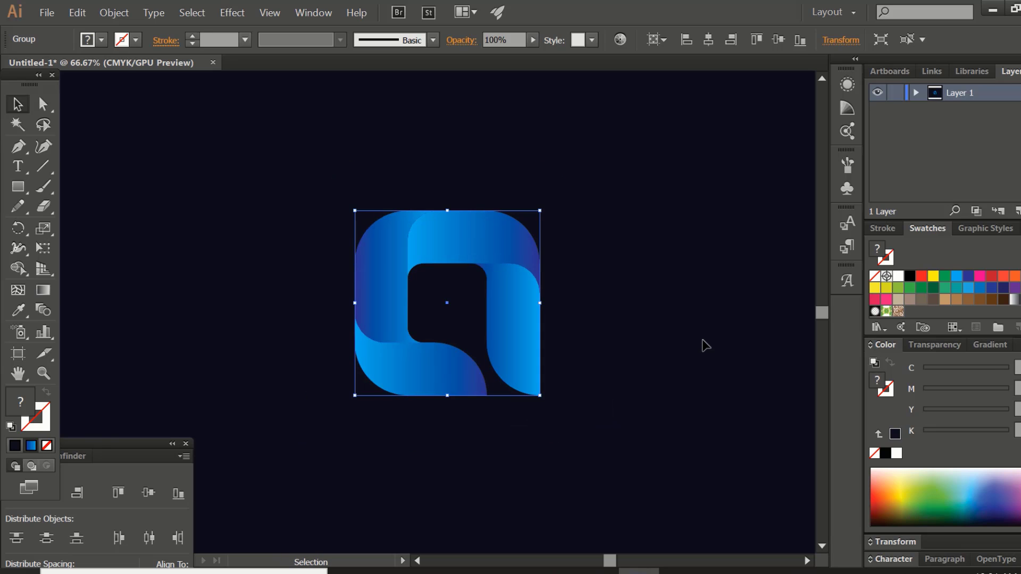
left_click(705, 346)
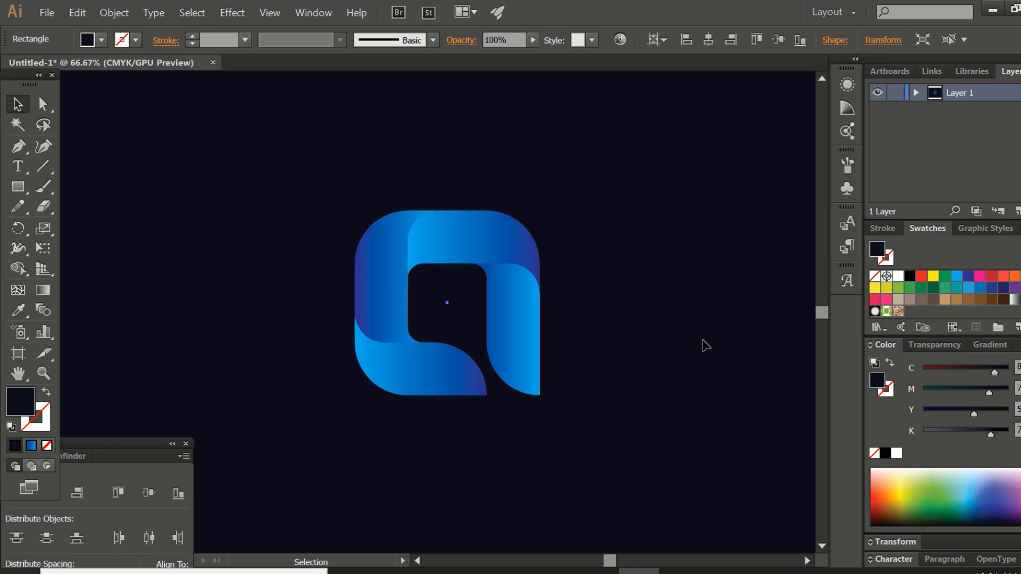